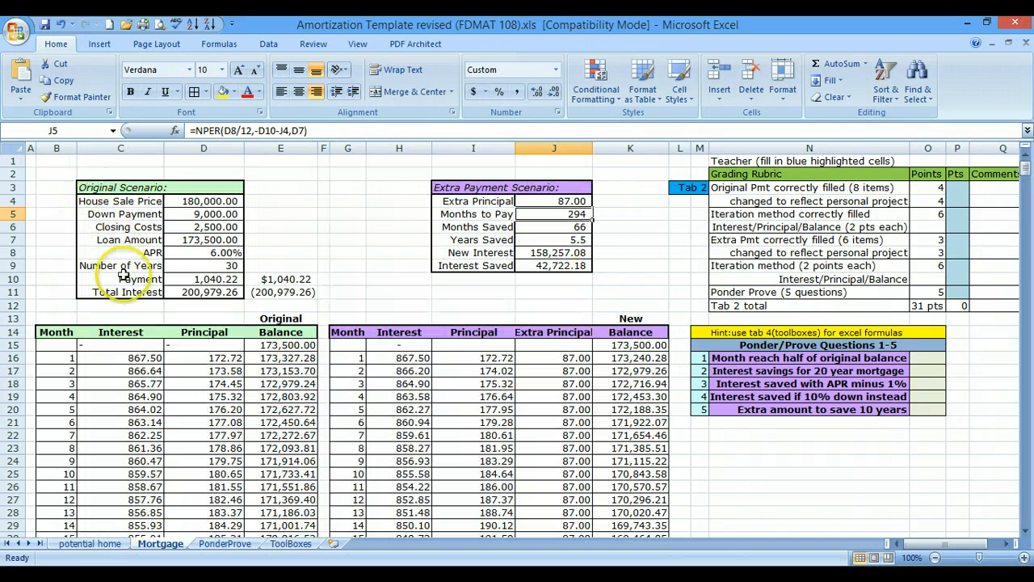
- Start an NPER formula in O16 for the half-balance month, with rate D8/12, payment D10 and present value D7
click(937, 357)
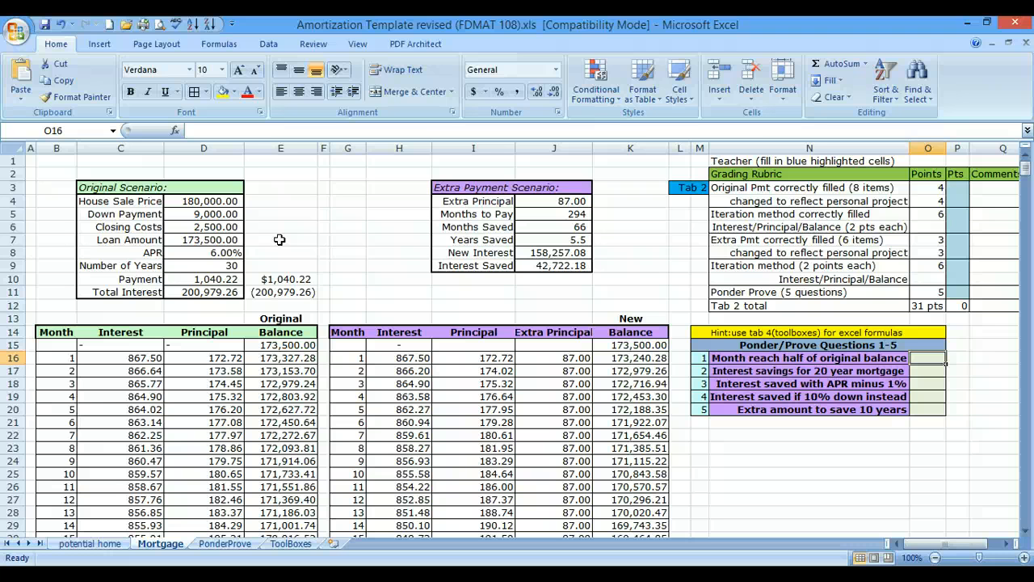
text(=)
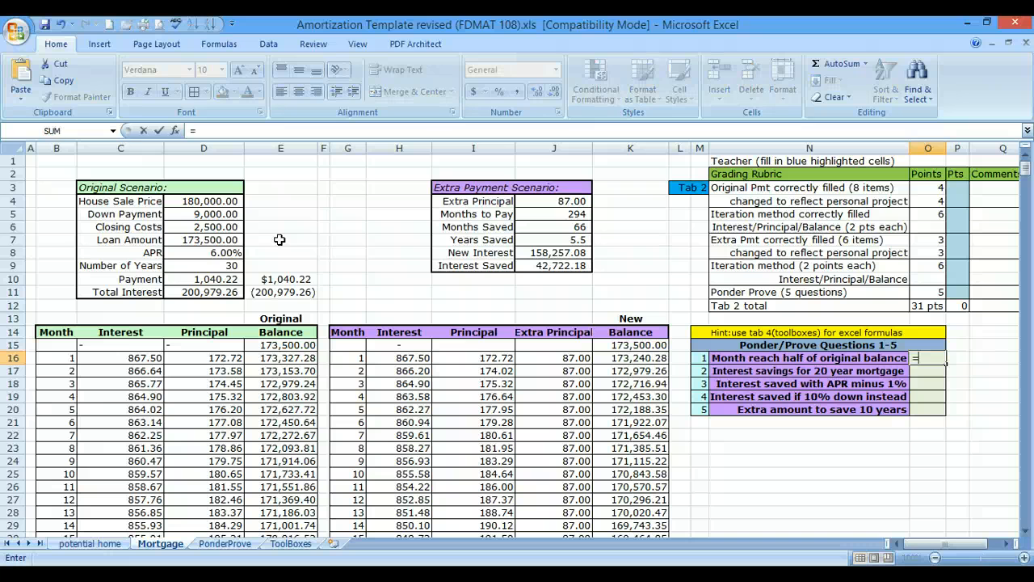
text(n)
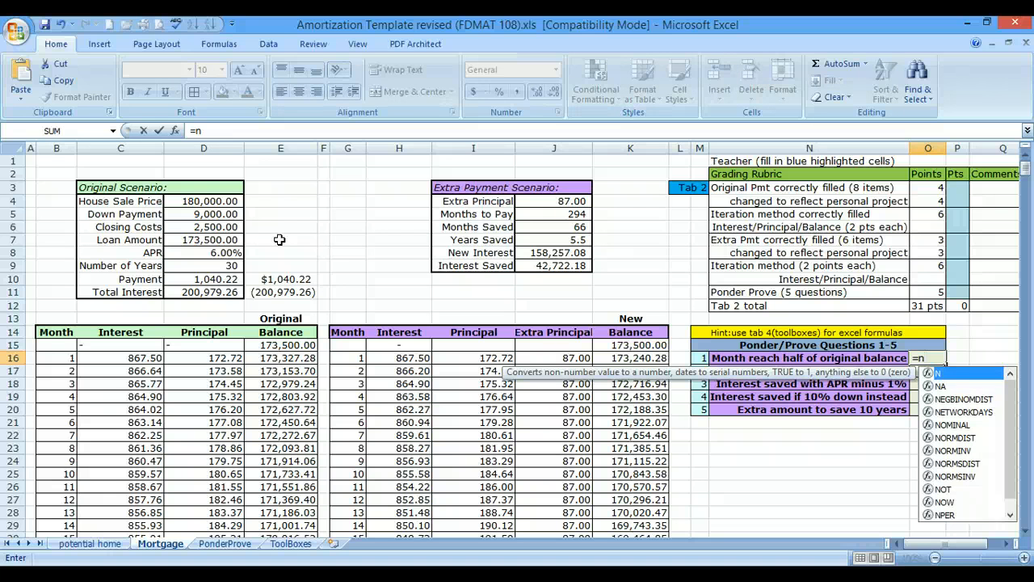
text(per()
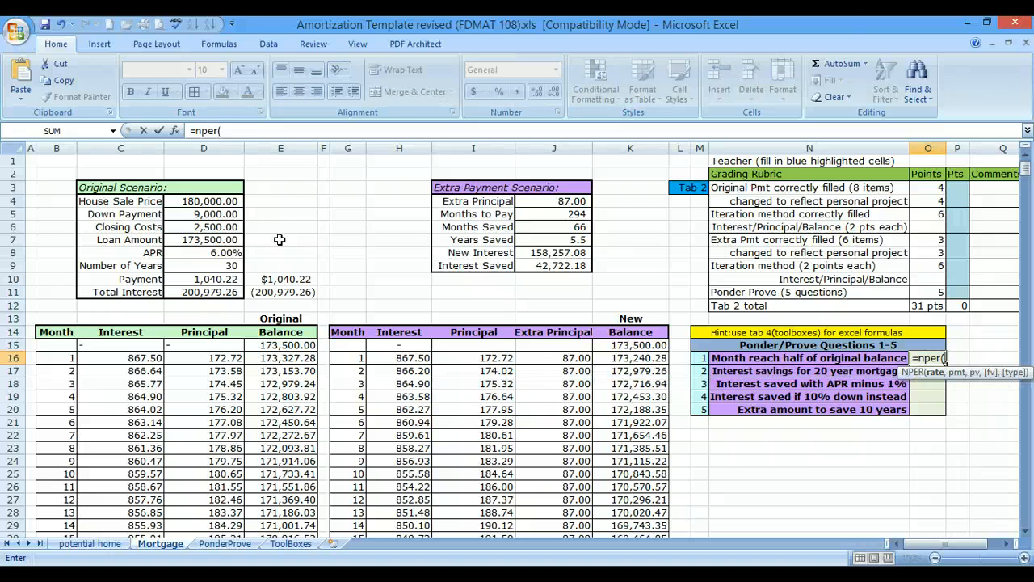
click(218, 253)
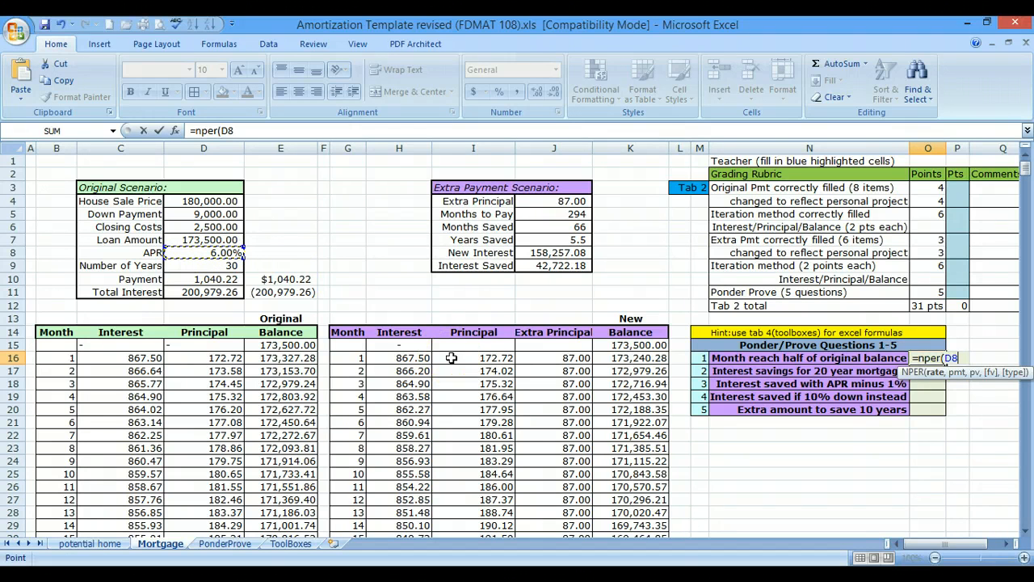
text(/12,)
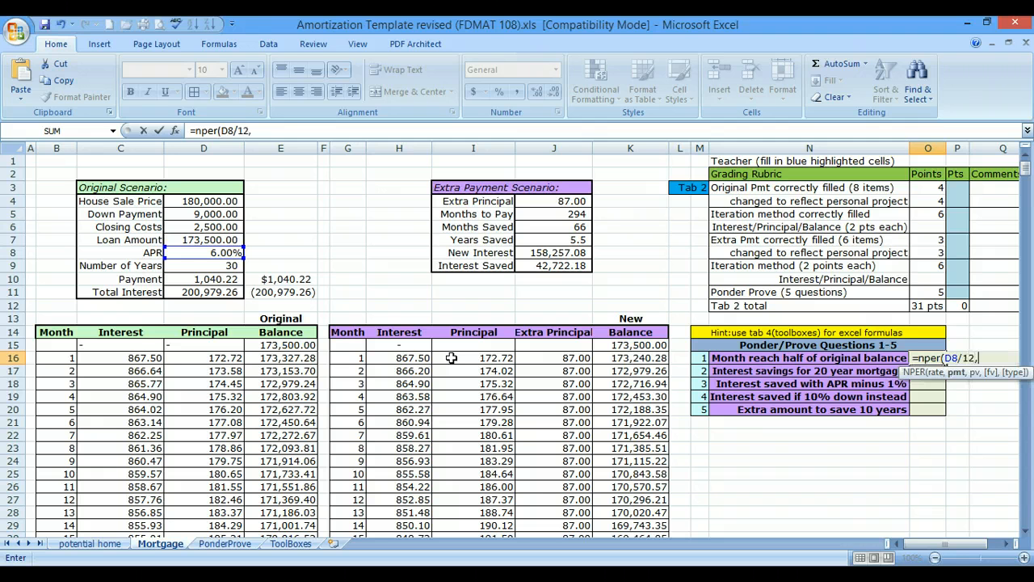
click(209, 279)
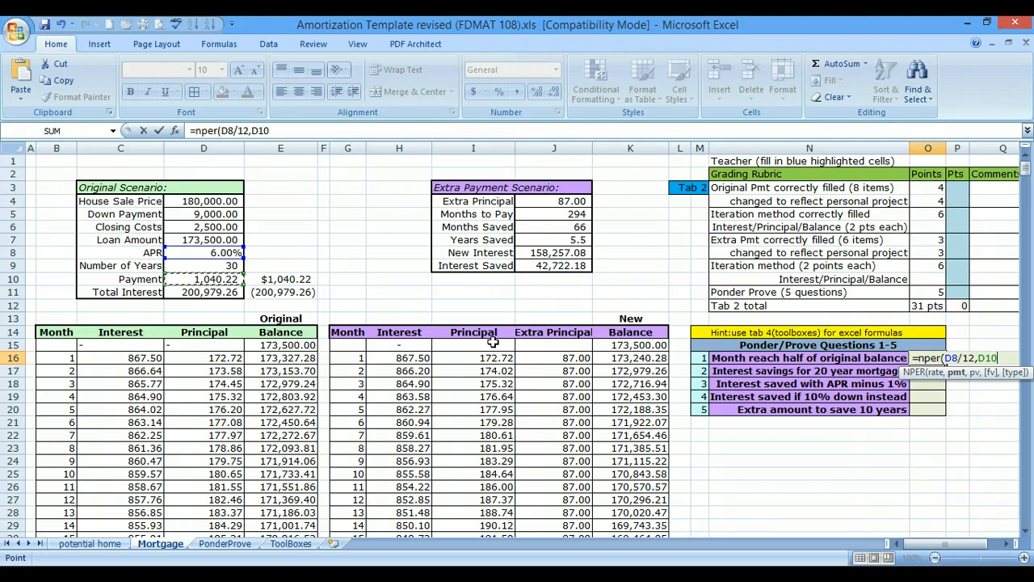
text(,)
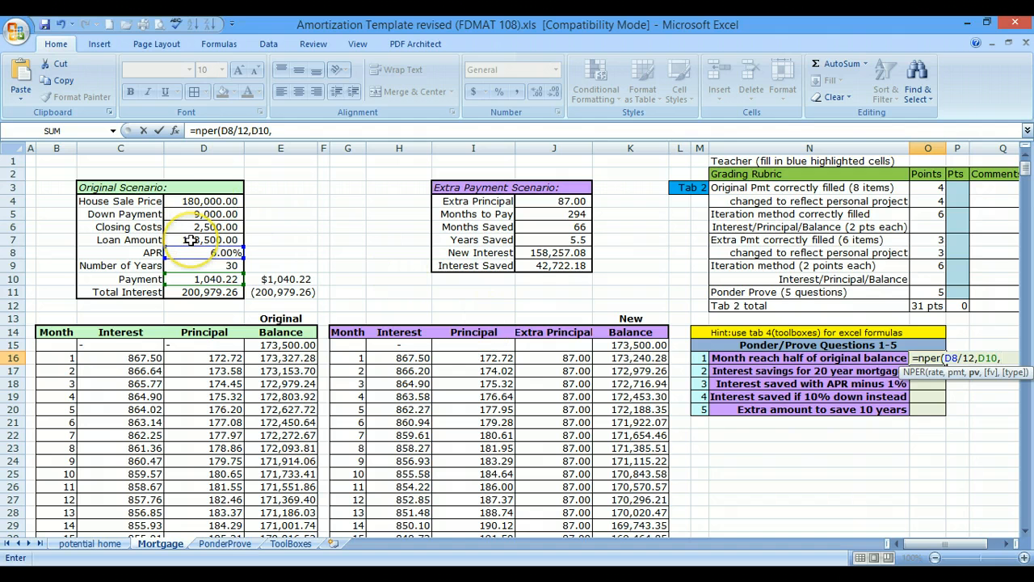
click(186, 239)
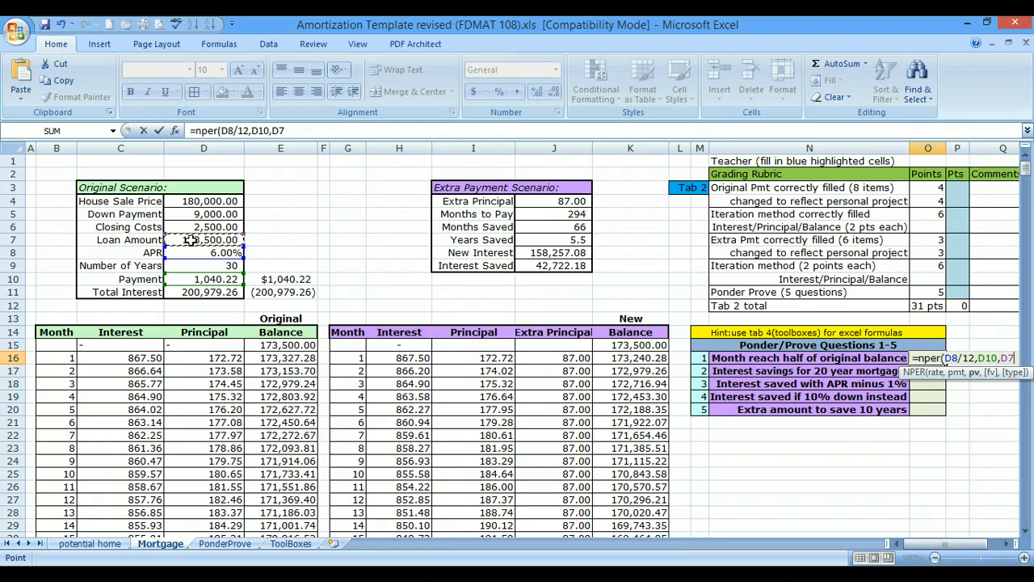
text(,)
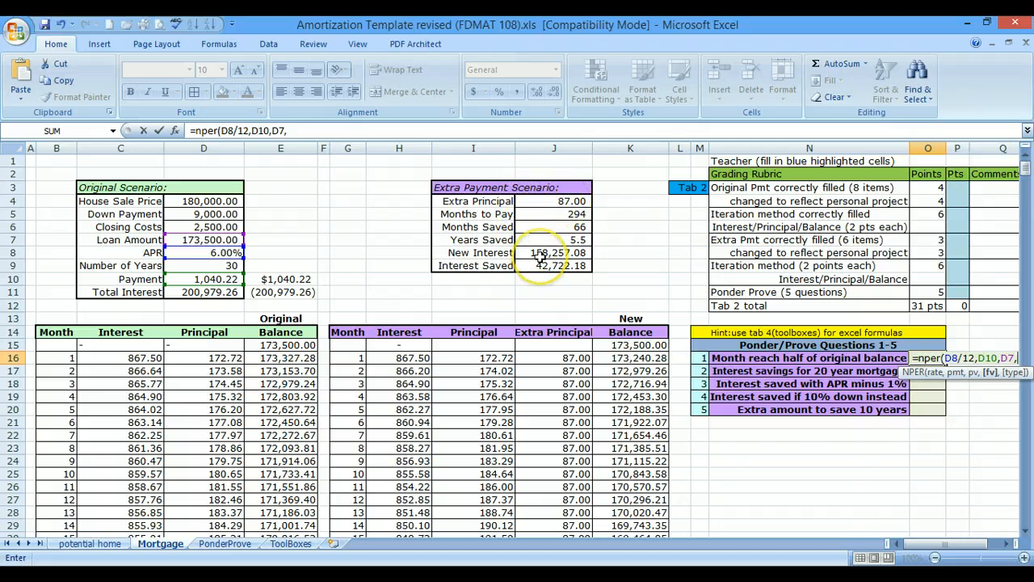
- Negate the D10 payment in the O16 formula, add -.5*D7 as its future value and enter it
click(980, 358)
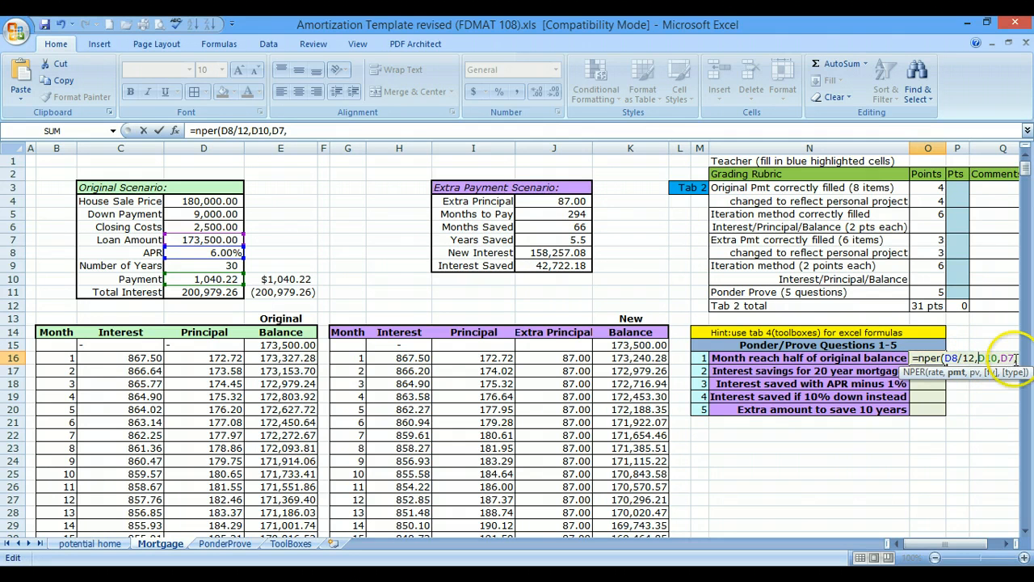
text(-)
click(932, 371)
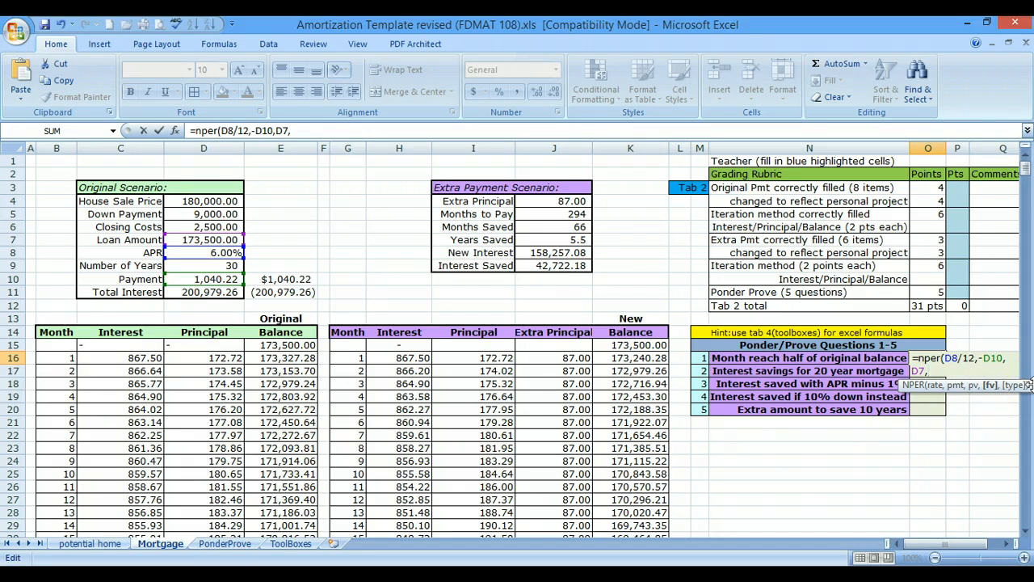
text(-)
text(.5*)
click(179, 240)
key(Return)
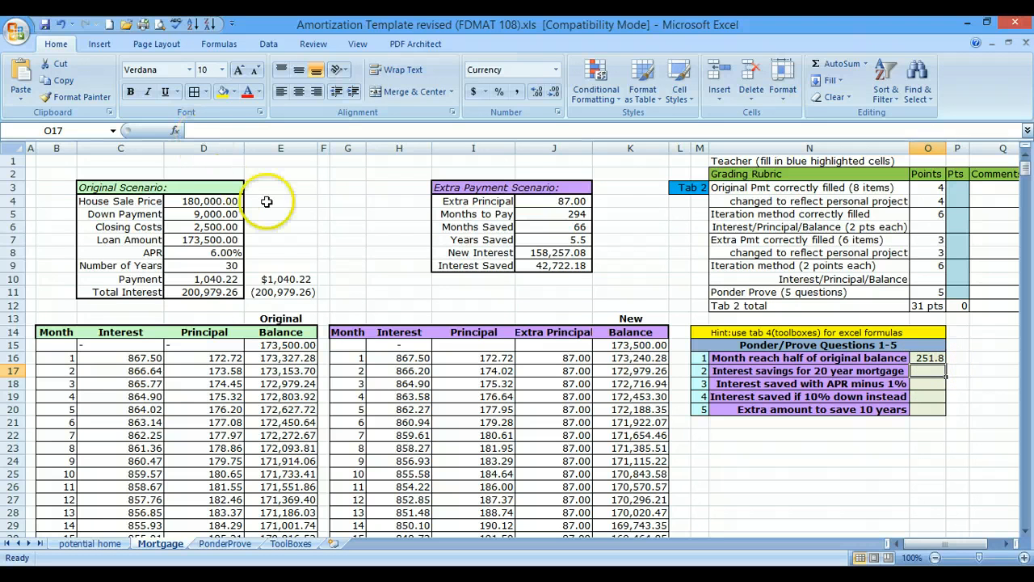
- Calculate half of the loan amount in E7 with the formula =.5*D7
click(268, 239)
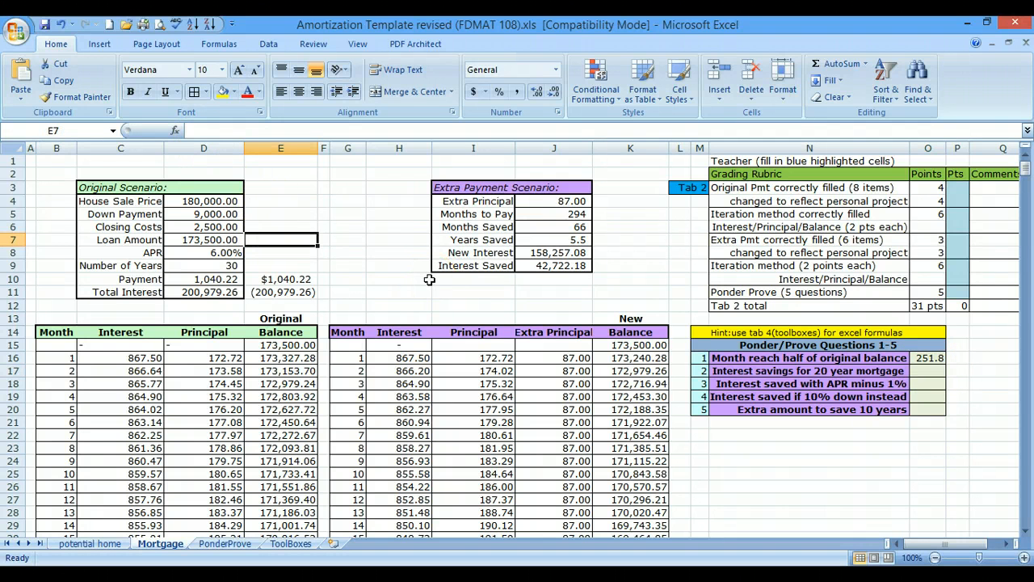
text(=)
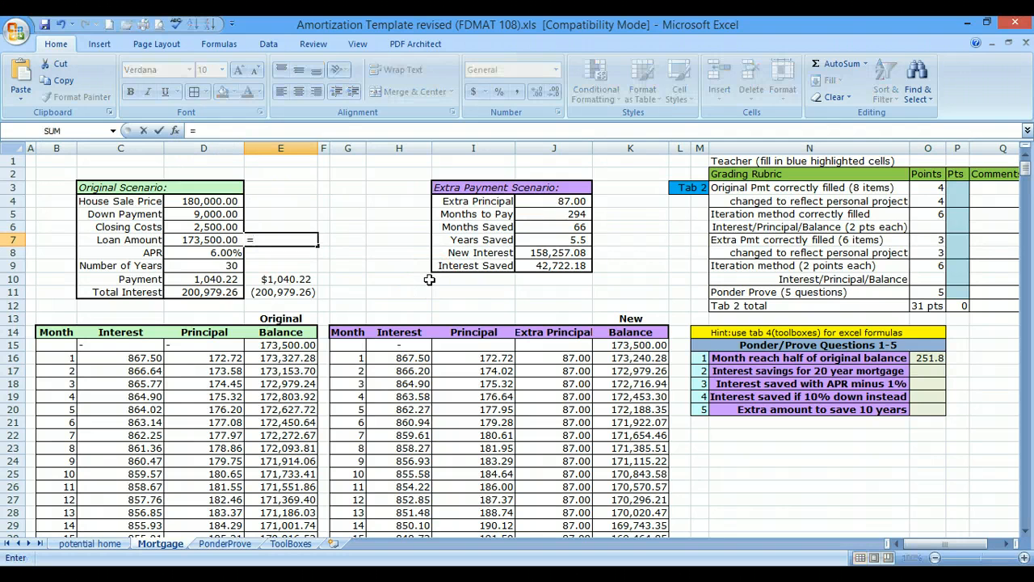
text(.5*)
click(189, 239)
key(Return)
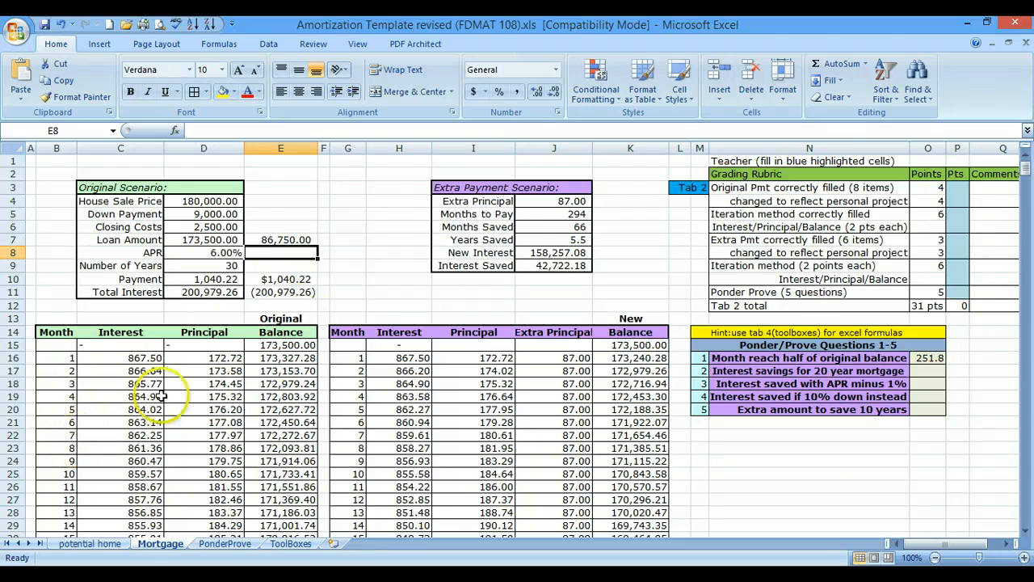
- Check the original balances for months 250 and 251 in the amortization schedule against the half-balance month in O16
scroll(296, 252, down, 20)
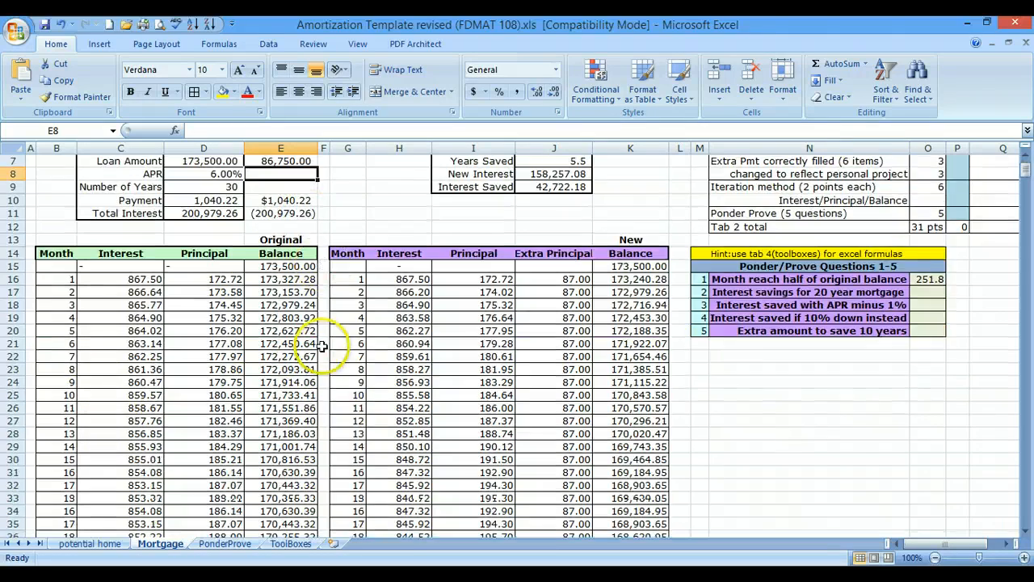
scroll(309, 365, down, 20)
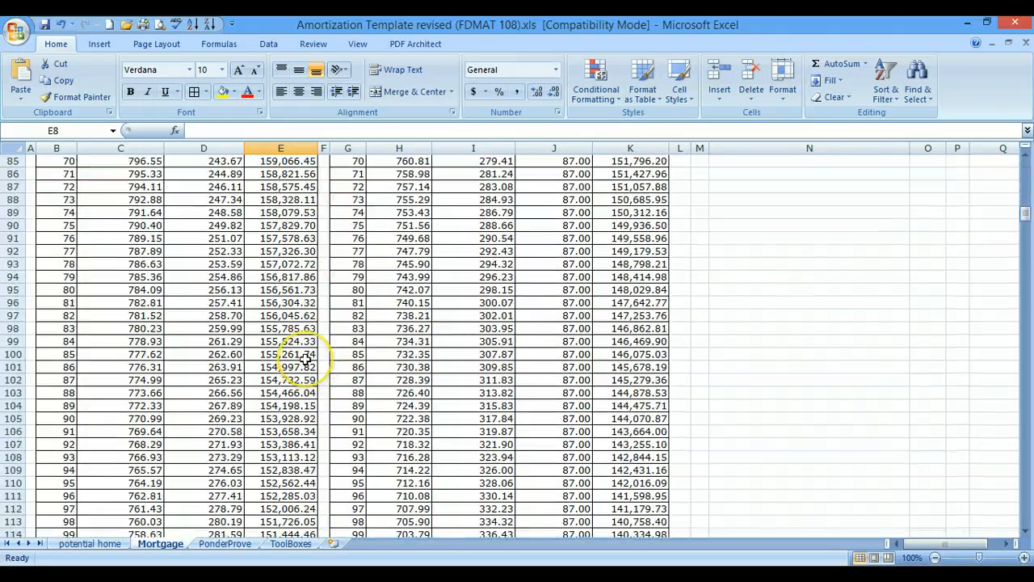
scroll(295, 339, down, 20)
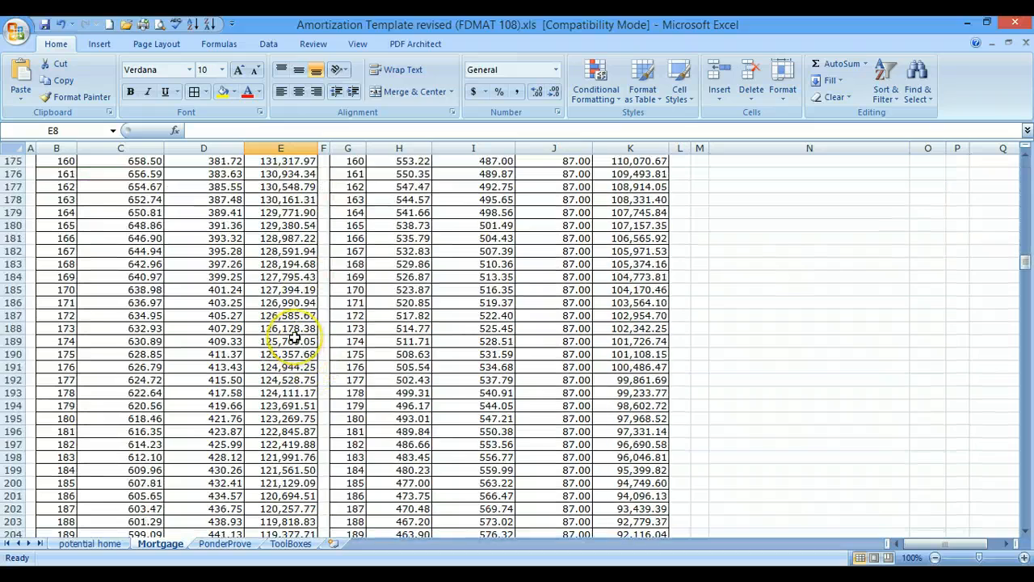
scroll(293, 338, down, 7)
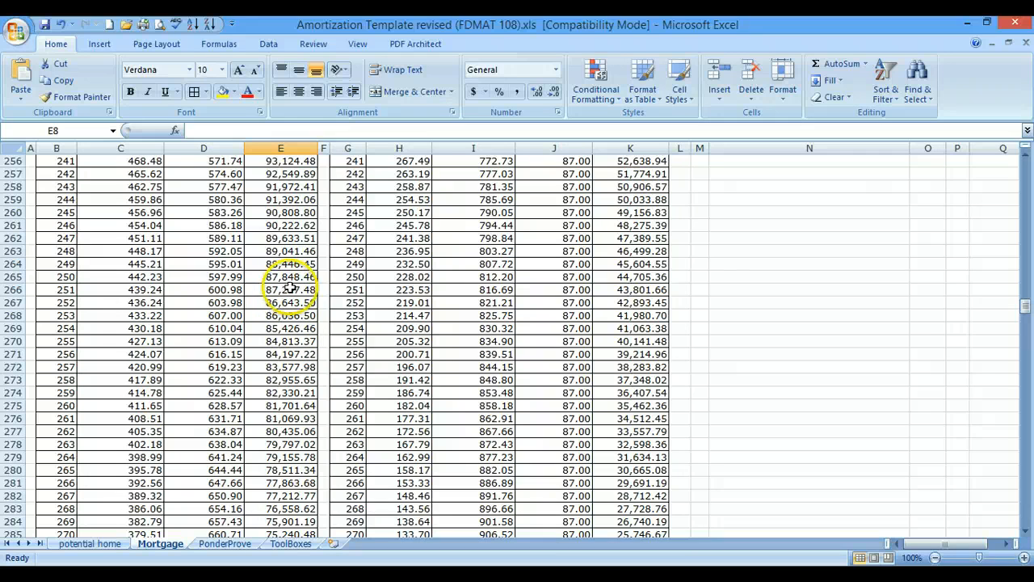
drag(311, 289, 62, 277)
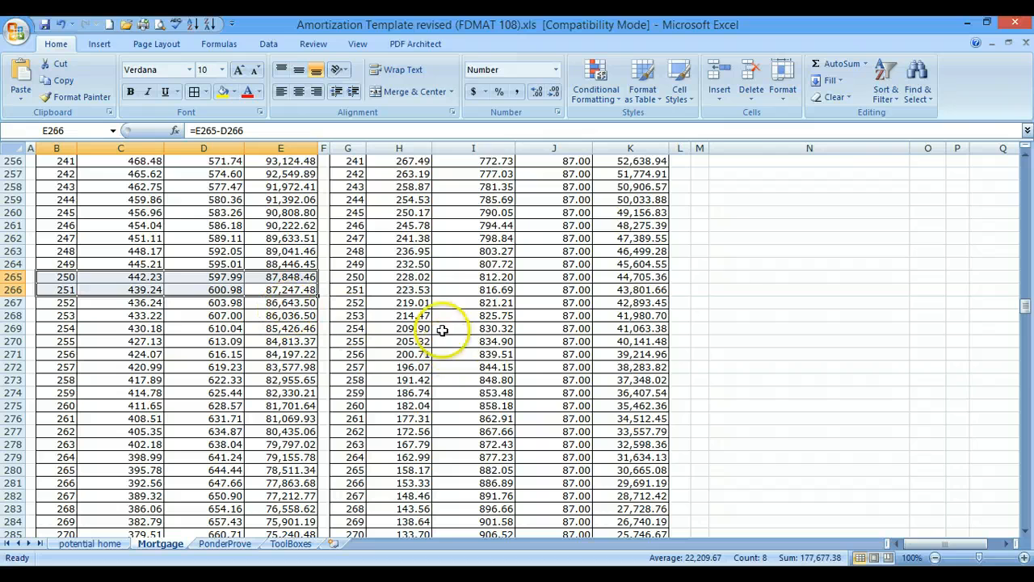
drag(1026, 310, 1026, 161)
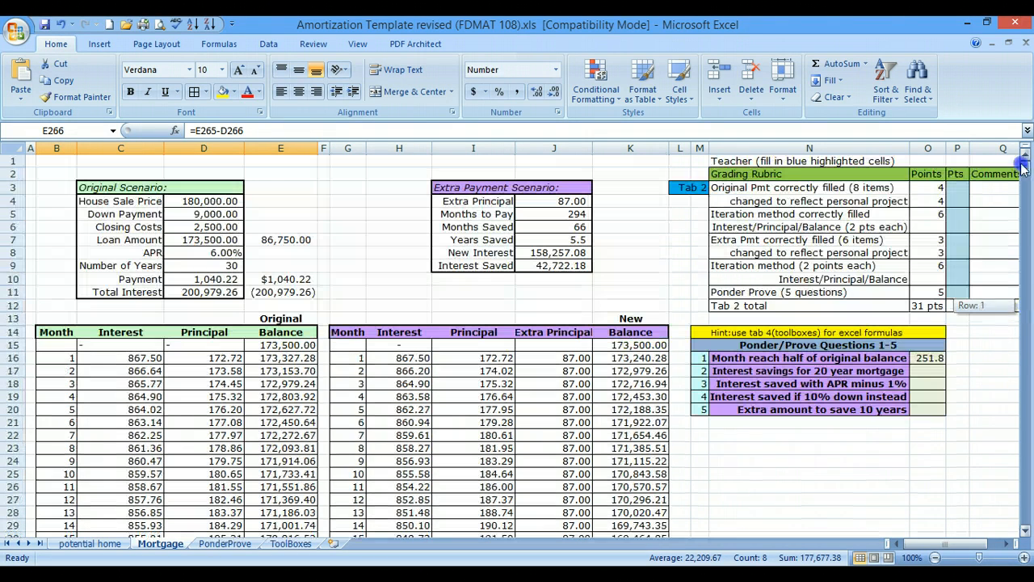
click(928, 358)
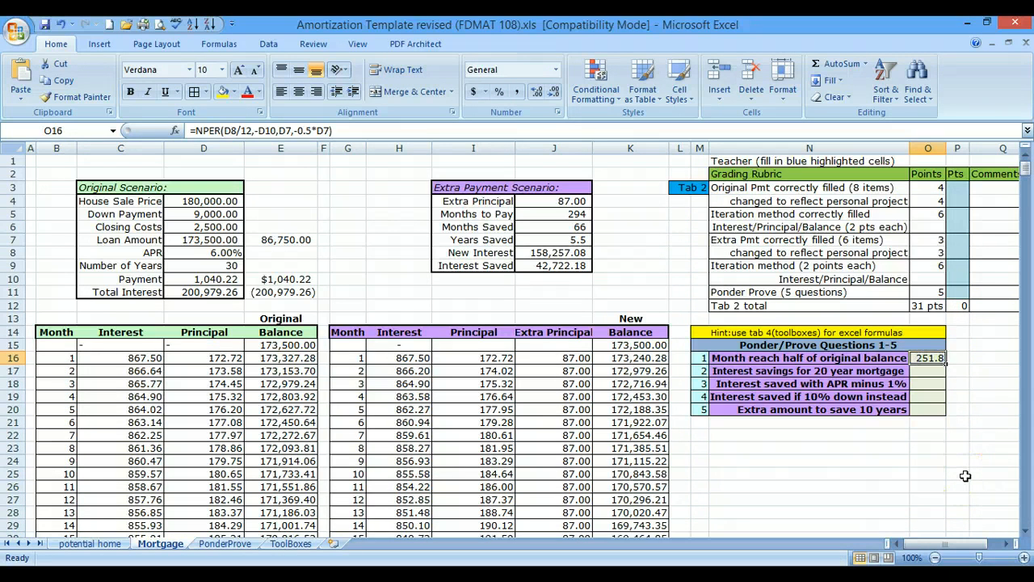
- Consult the total interest formula in E11 and start a CUMIPMT formula in O17 with the monthly rate D8/12
click(922, 371)
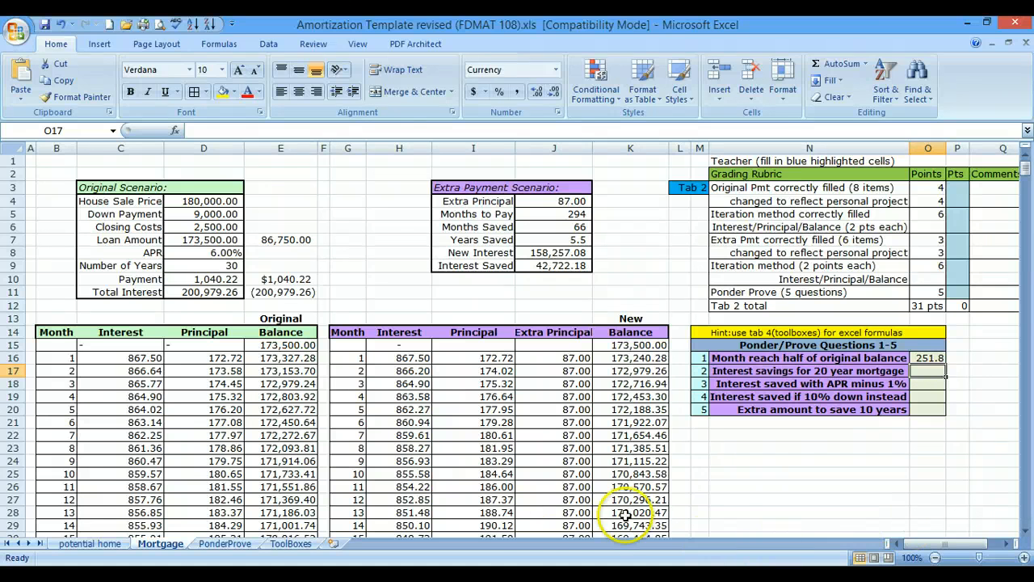
click(300, 292)
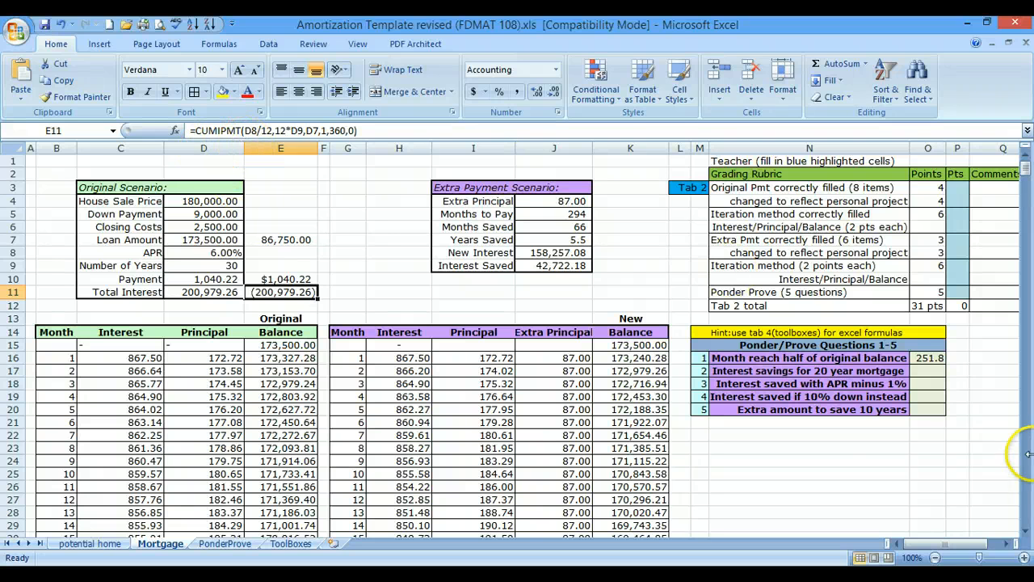
click(926, 371)
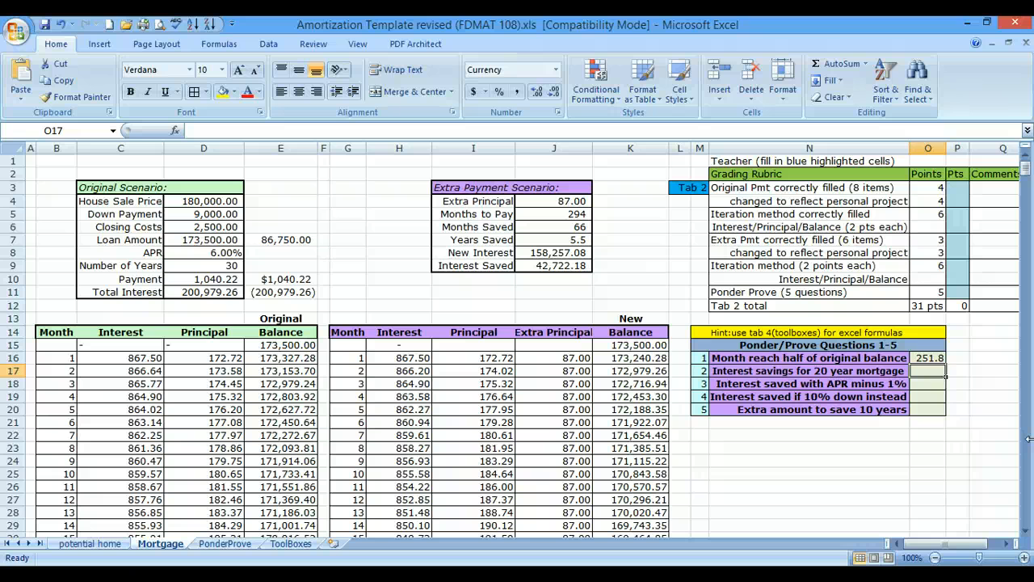
text(=)
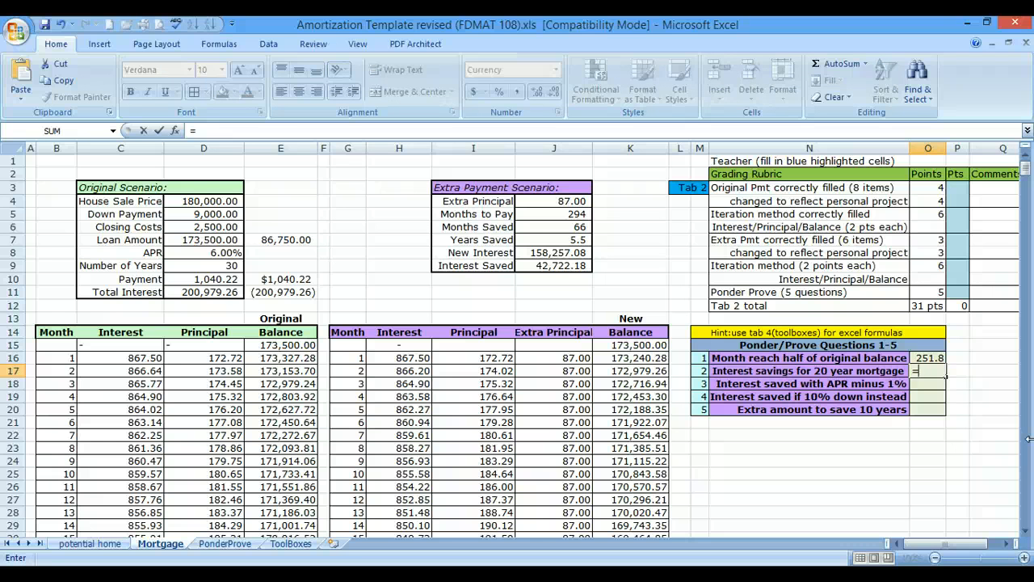
text(cum)
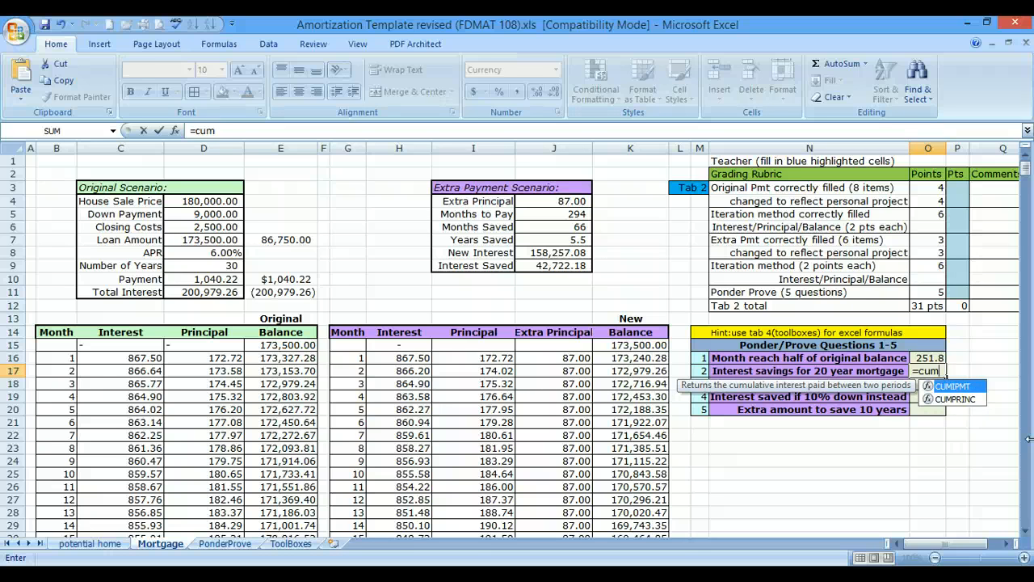
key(Tab)
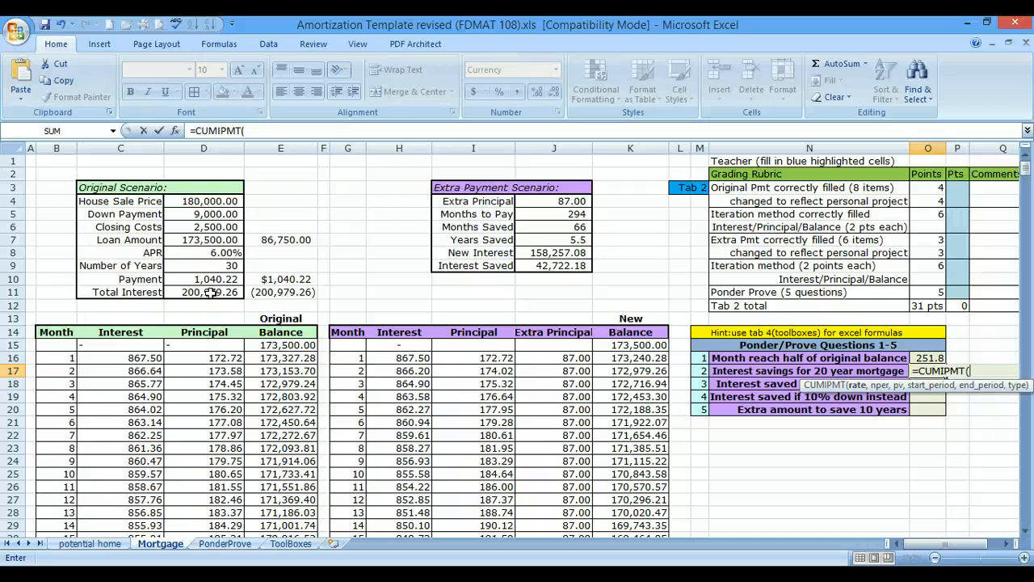
click(214, 253)
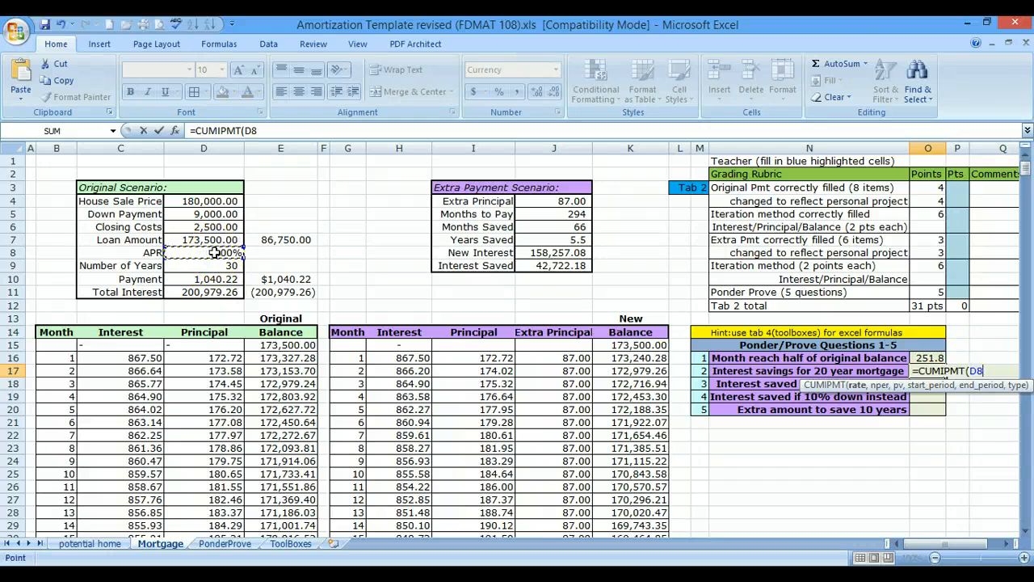
text(/12,)
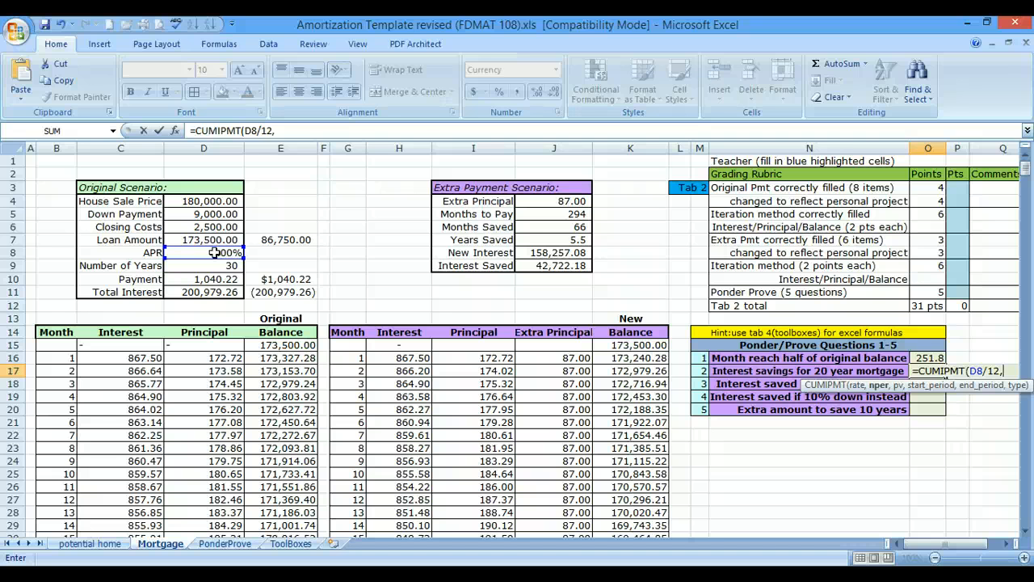
- Complete the O17 CUMIPMT formula with 12*20 periods, loan D7, start period 1, end period 12*20 and type 0, and widen column O
text(12*20)
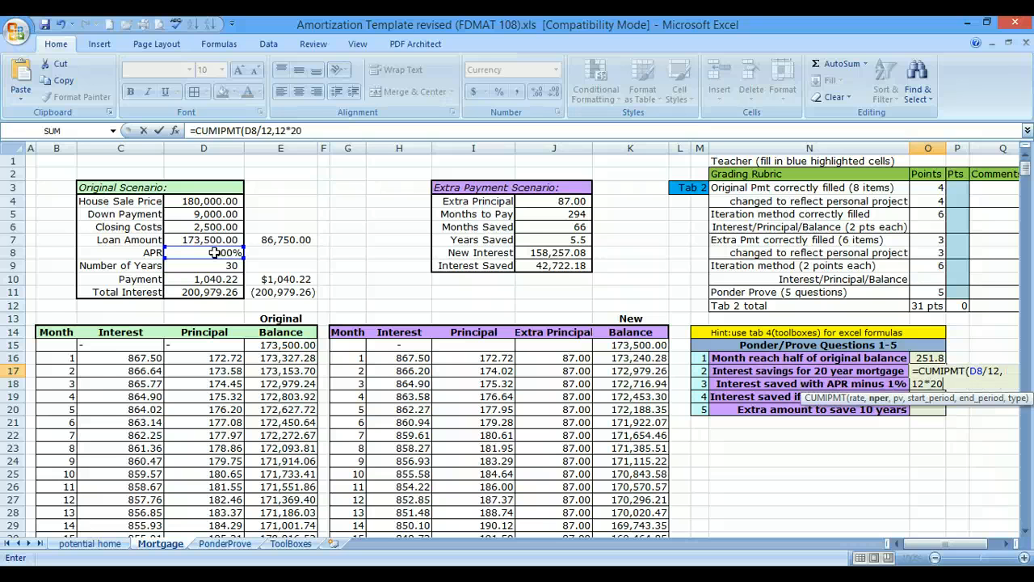
text(,)
click(209, 239)
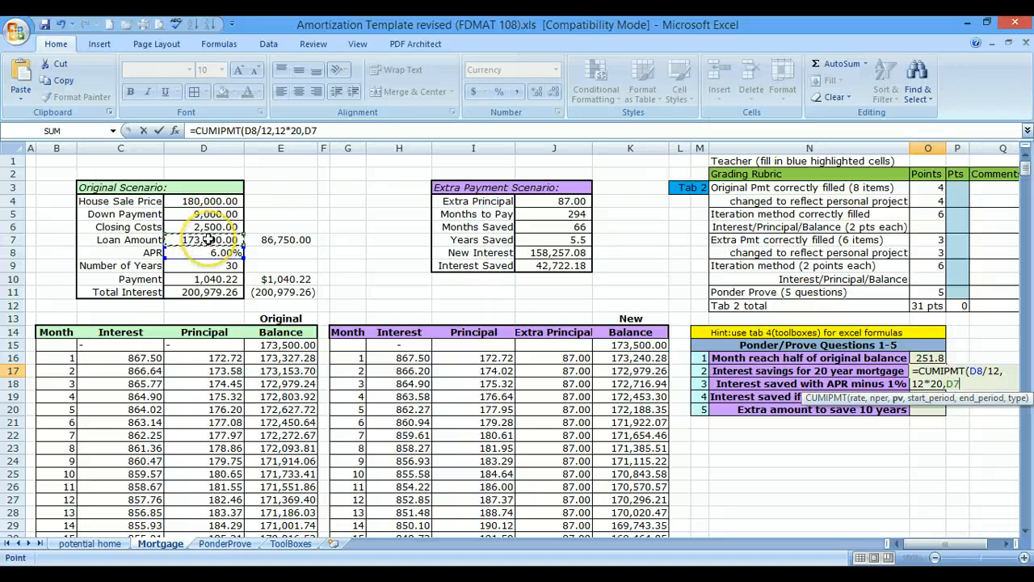
text(,)
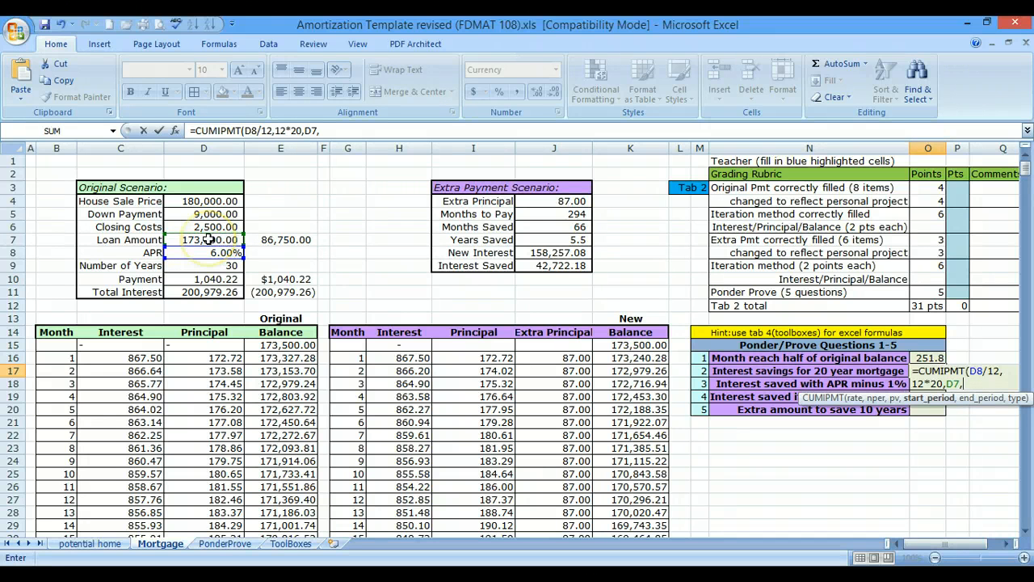
text(1,)
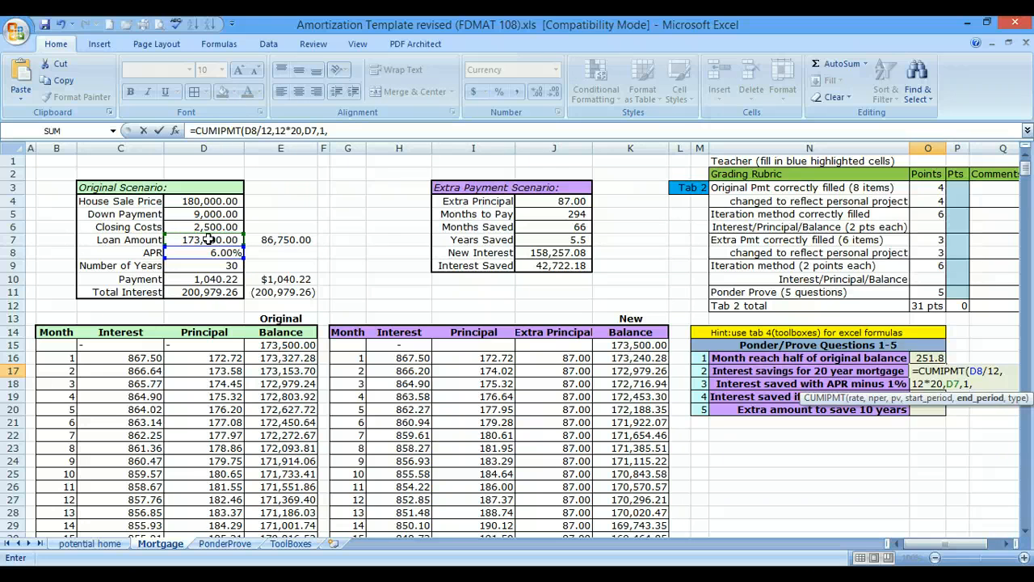
text(12*20,0)
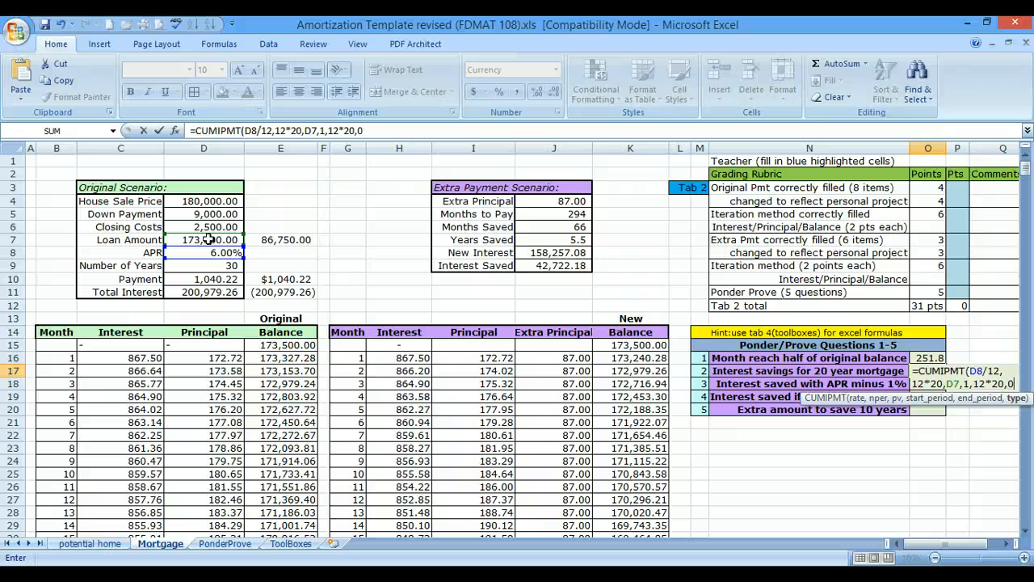
text())
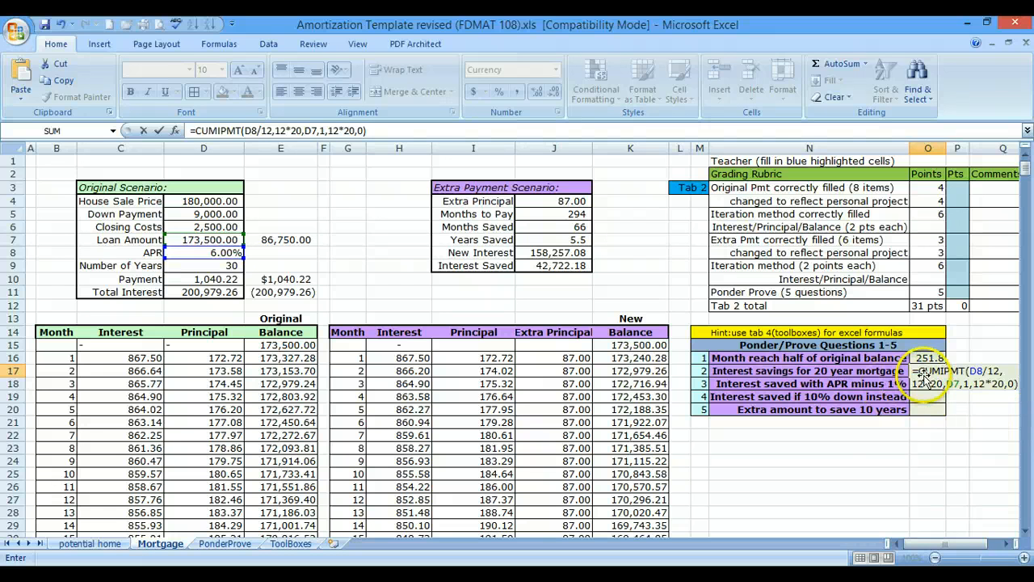
key(Return)
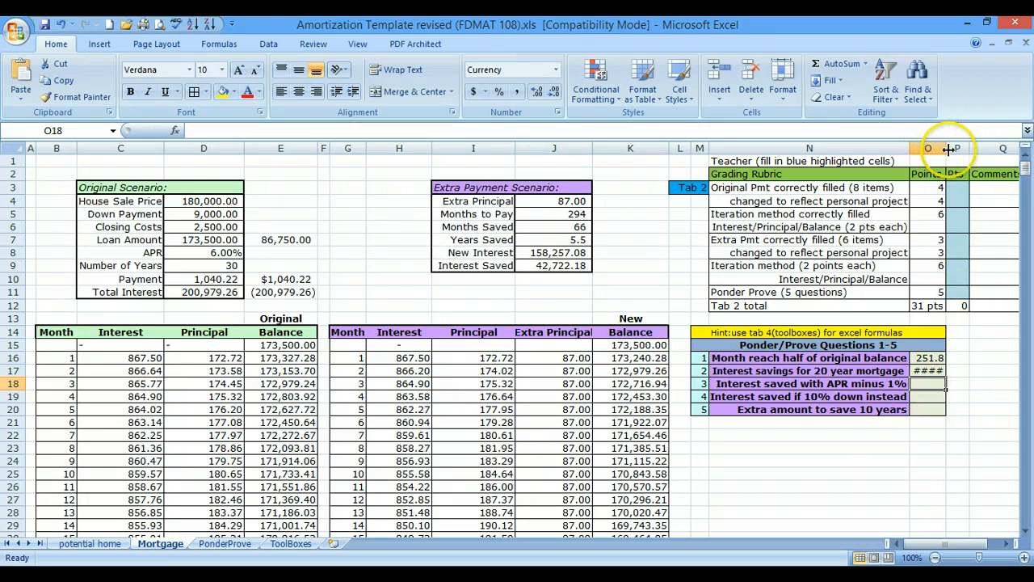
drag(951, 149, 991, 148)
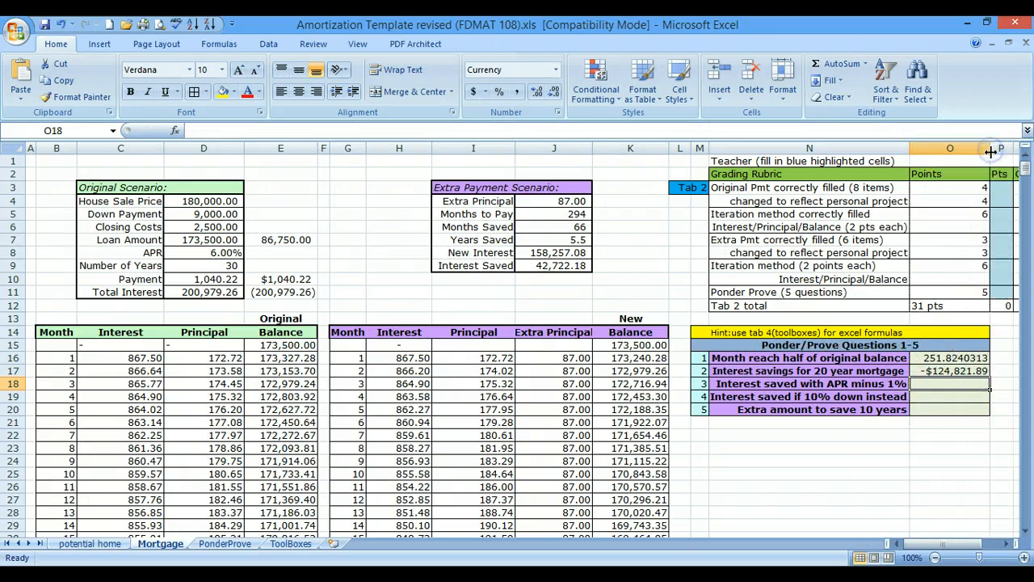
double_click(937, 370)
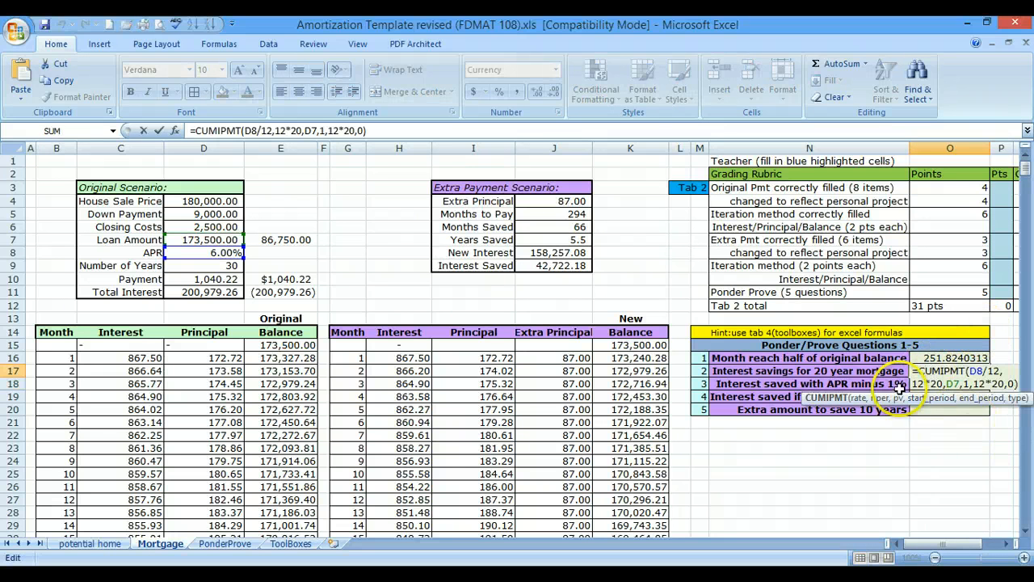
click(921, 372)
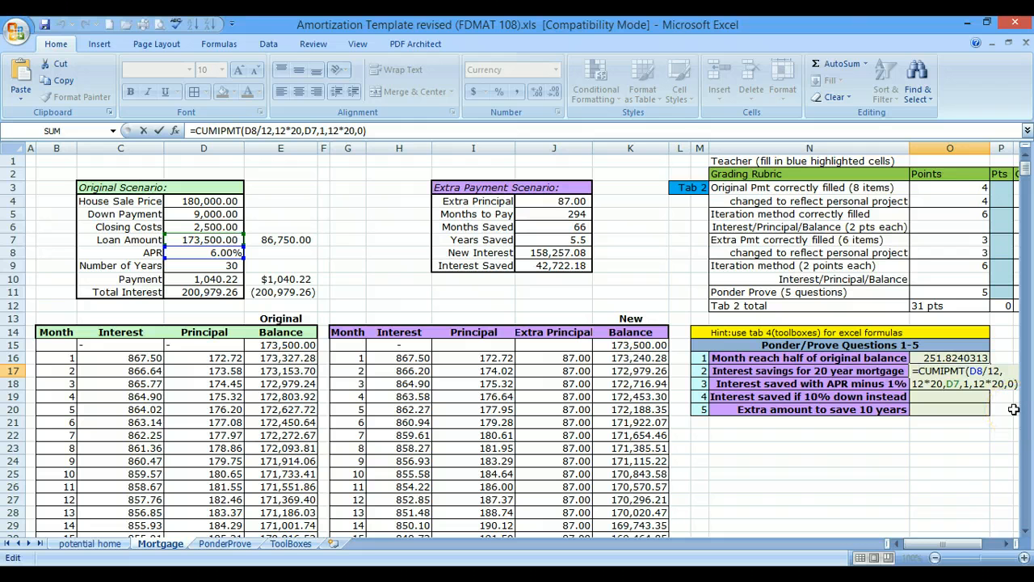
key(Return)
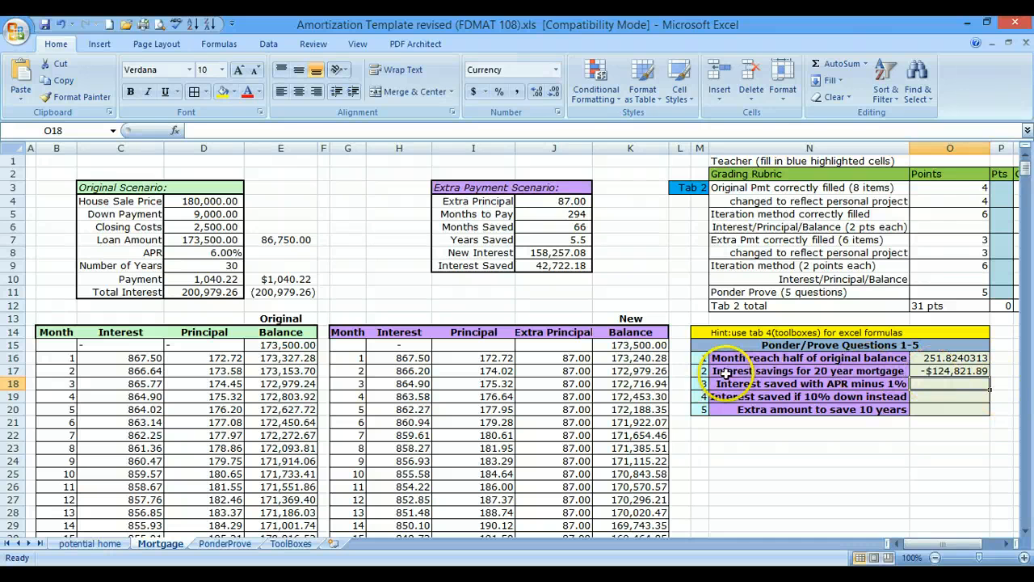
- Add the original total interest D11 to the start of the O17 formula, making it =D11+CUMIPMT(D8/12,12*20,D7,1,12*20,0)
double_click(921, 370)
key(Left)
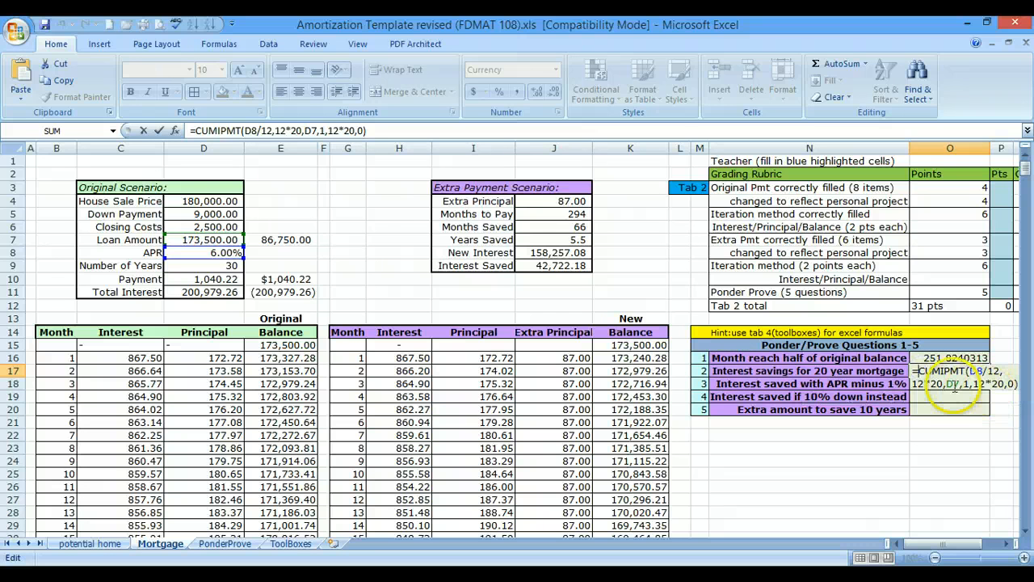
click(200, 293)
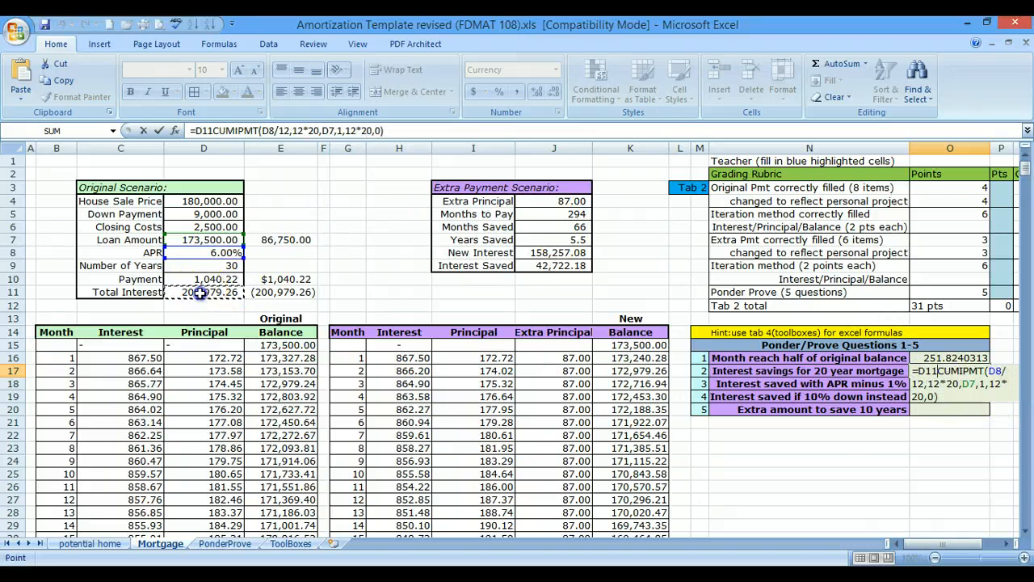
text(-)
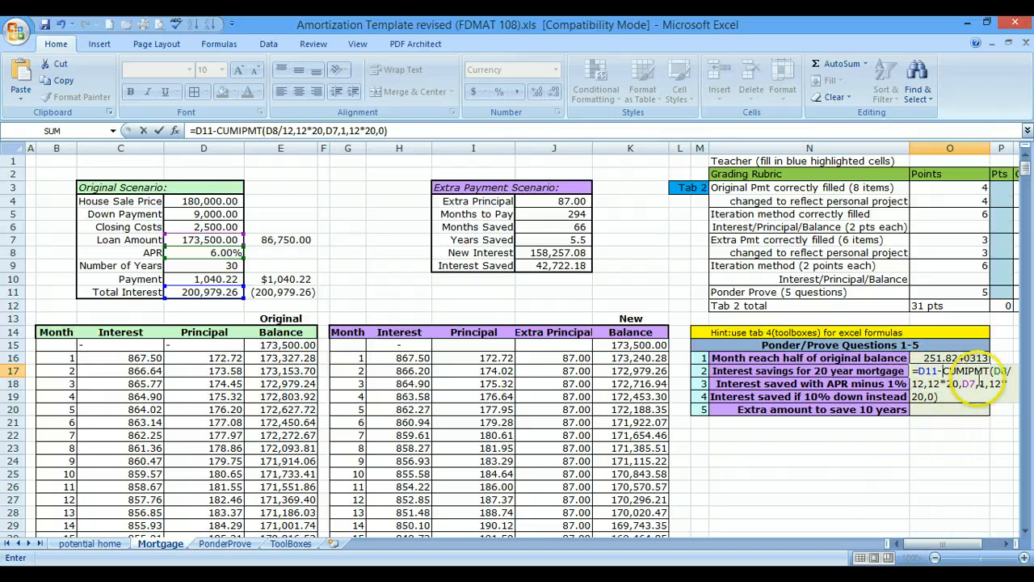
key(BackSpace)
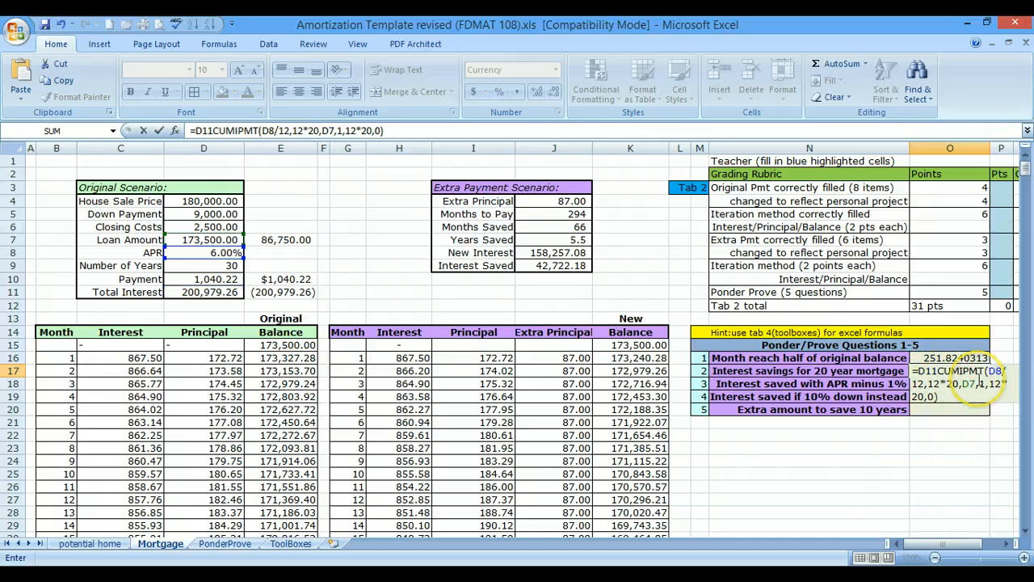
text(+)
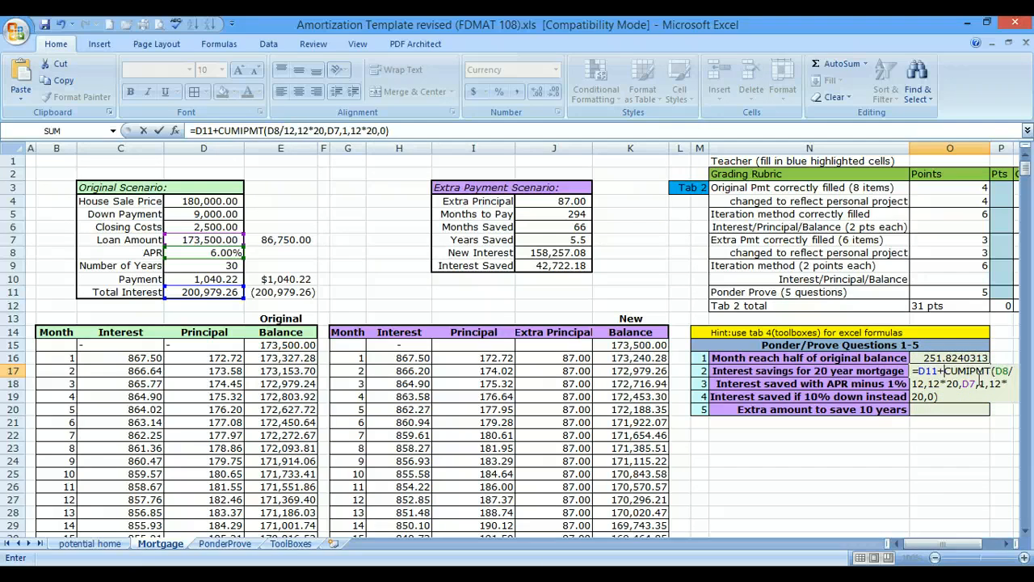
key(Return)
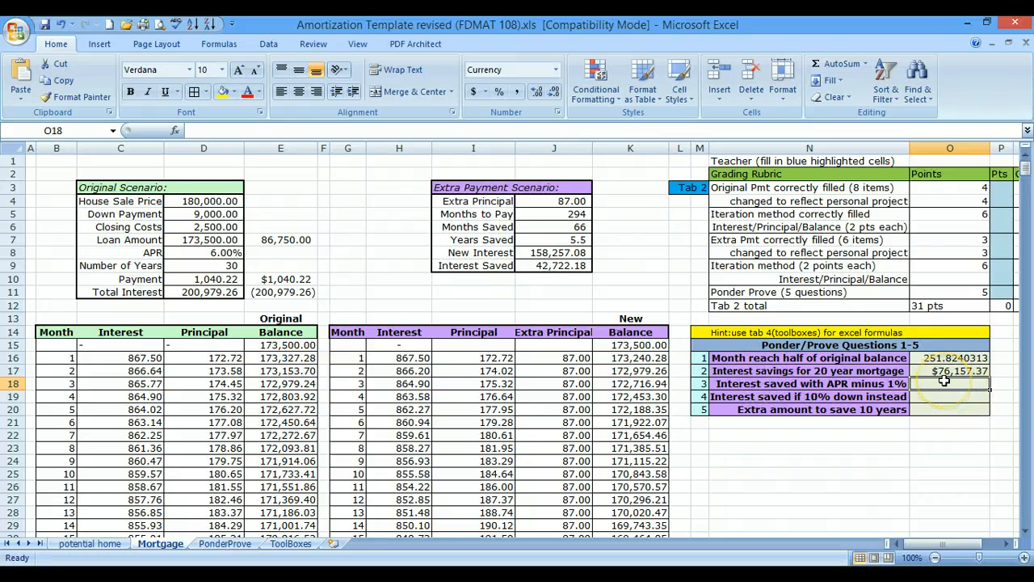
- Start a CUMIPMT formula in O18 with the monthly rate D8/12 and 12*30 periods
text(=)
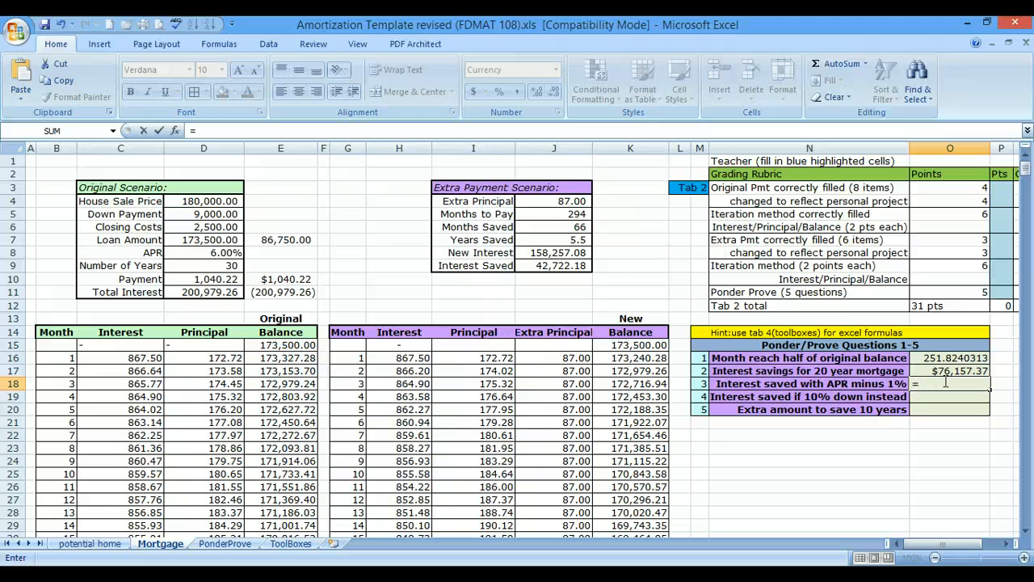
text(cum)
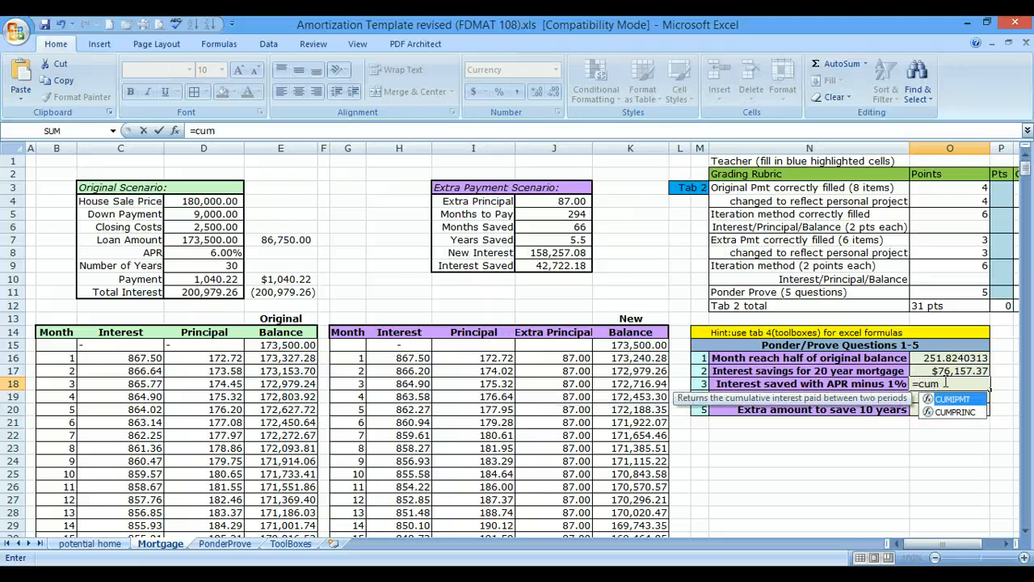
key(Tab)
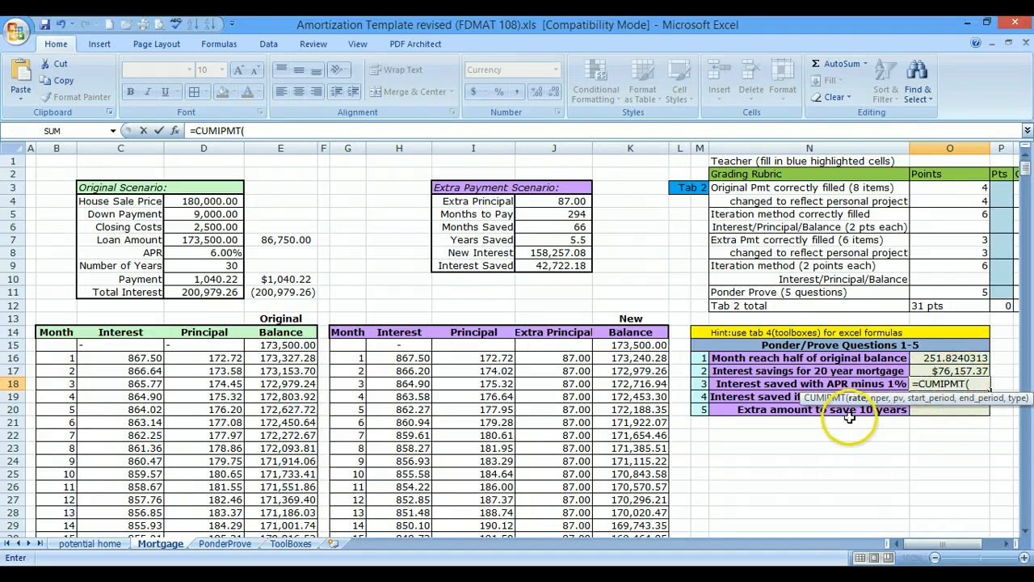
click(193, 253)
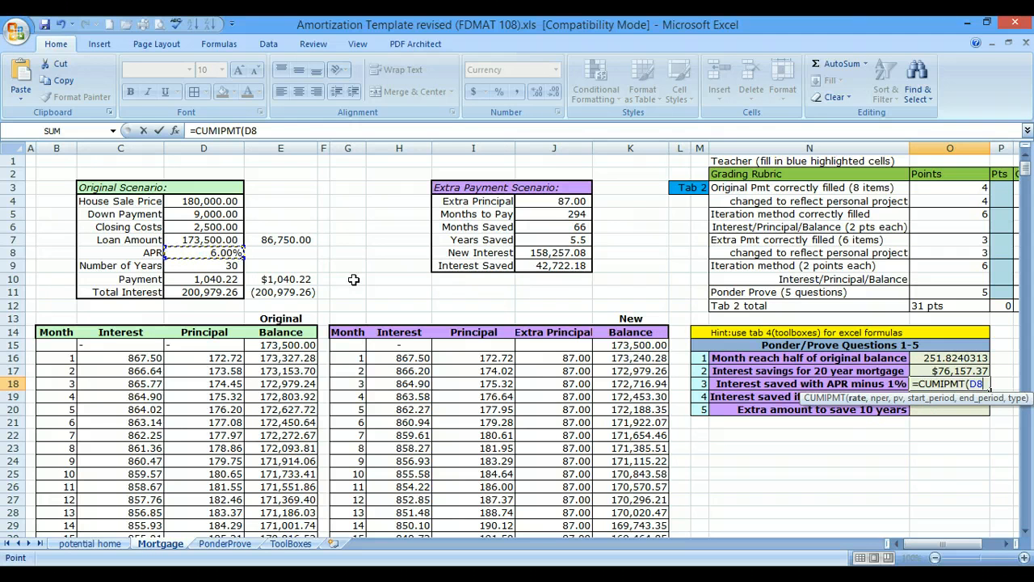
text(,)
key(BackSpace)
text(/12,)
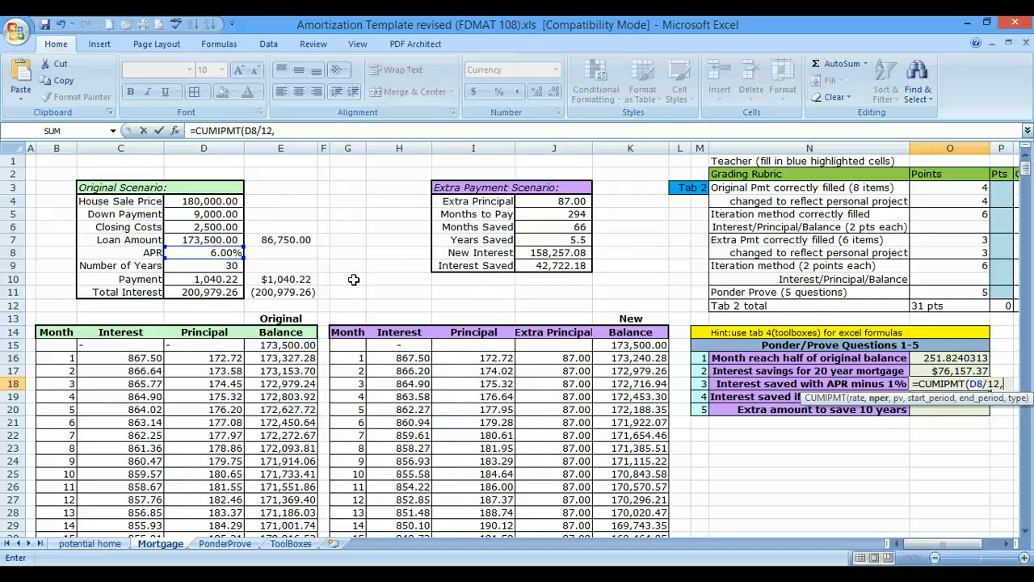
text(12*)
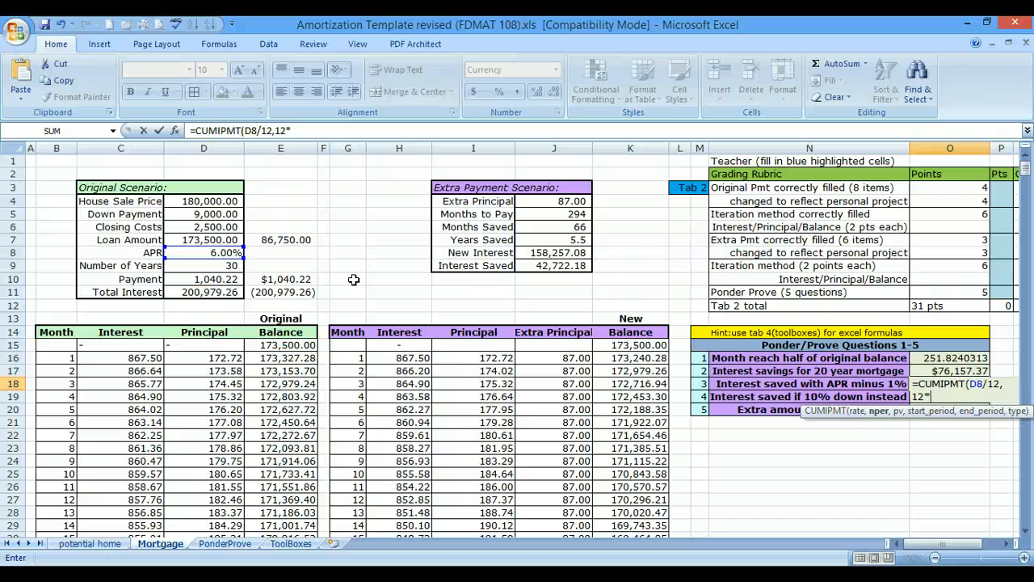
text(30,)
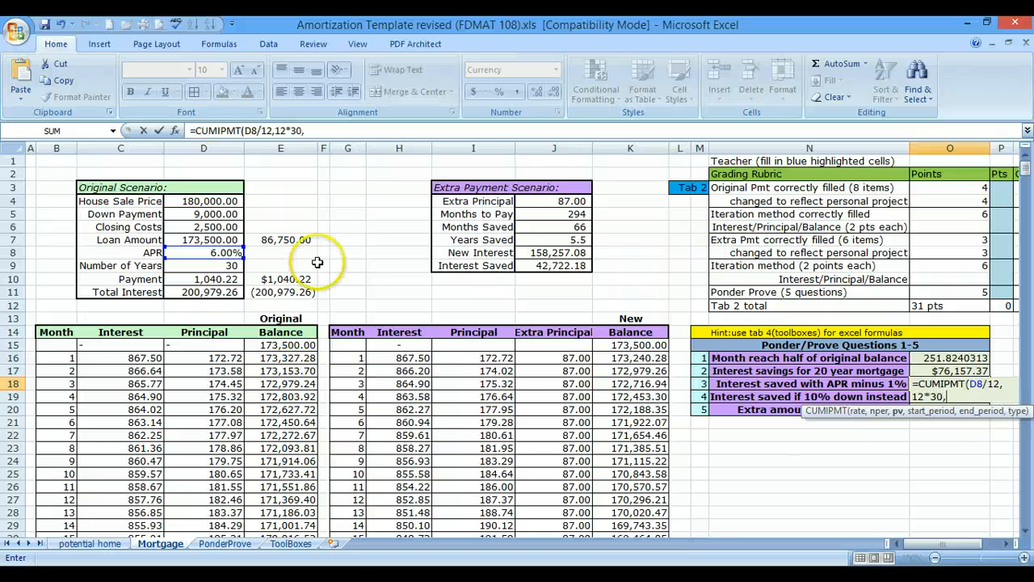
- Finish the O18 formula's arguments with loan amount D7, start period 1, end period 360 and type 0
click(217, 240)
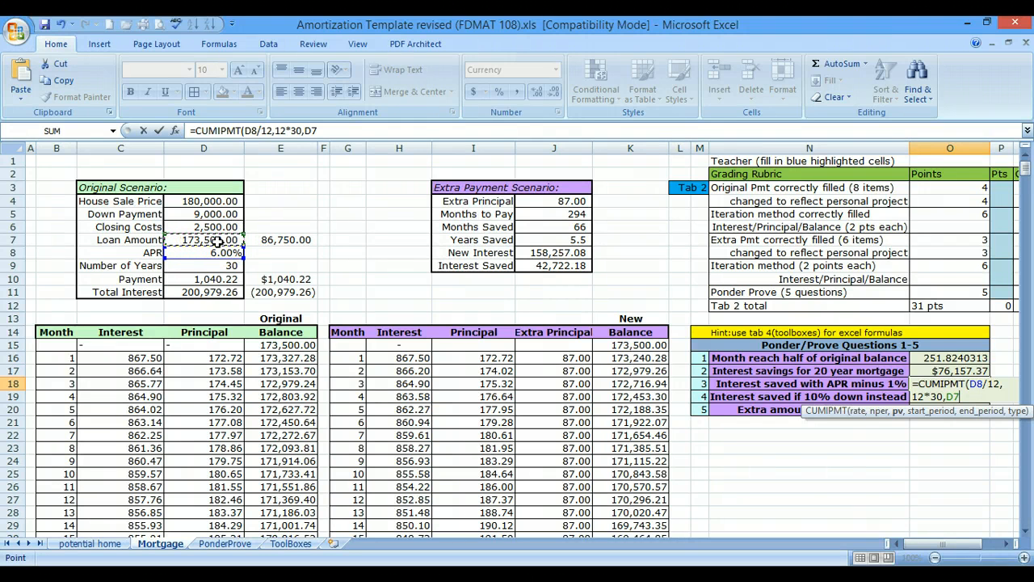
text(,)
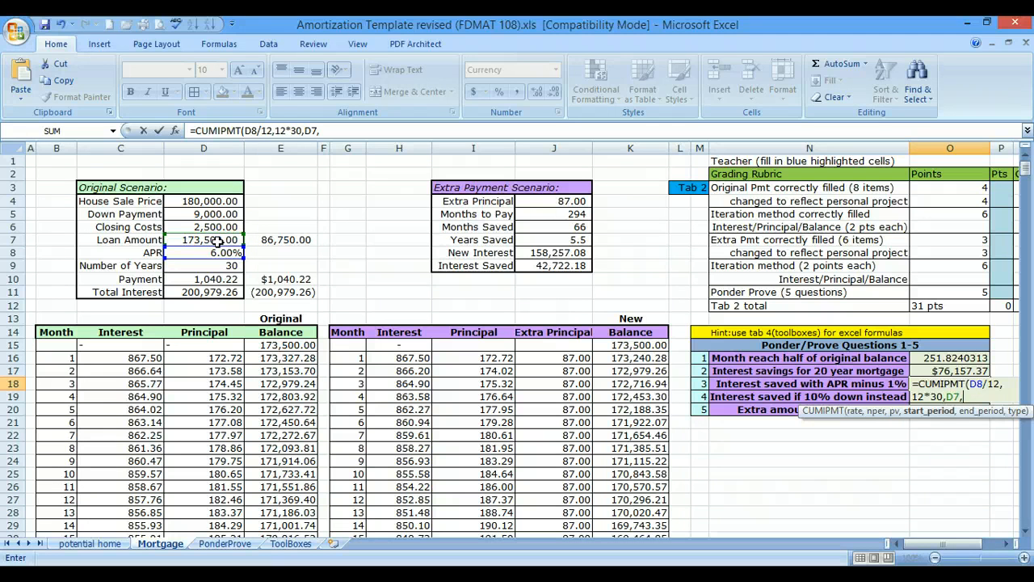
text(1,)
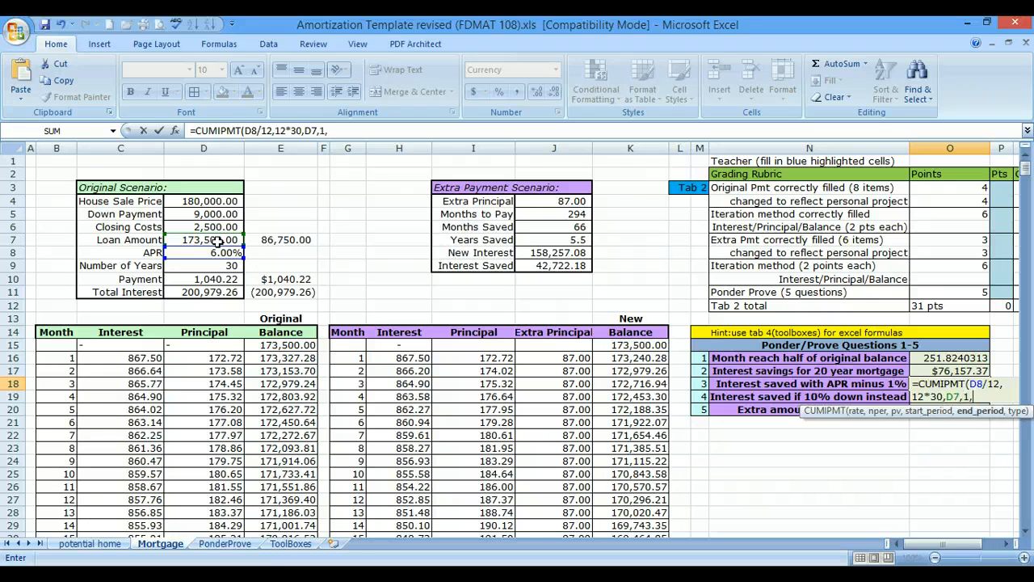
text(360,0)
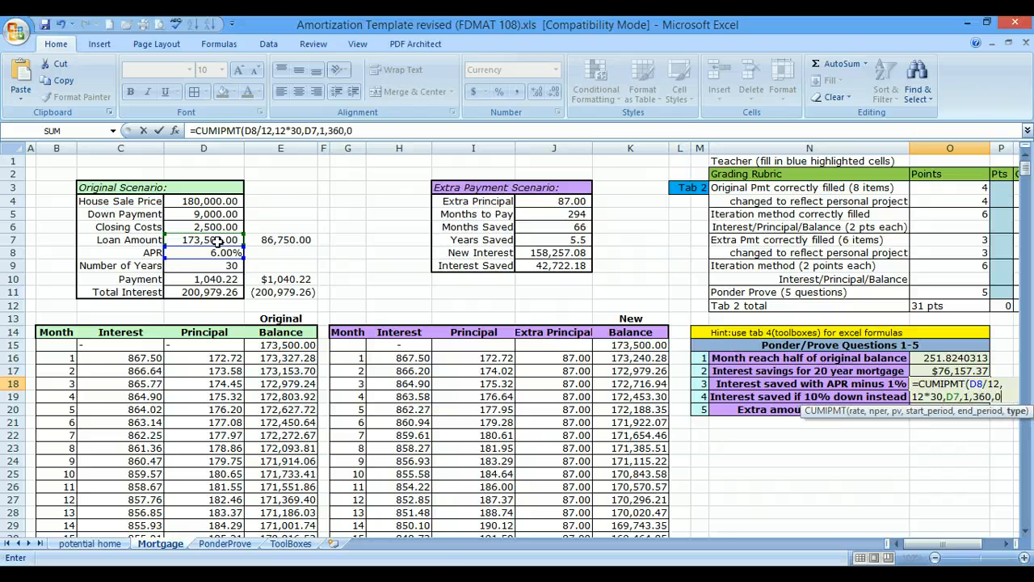
text())
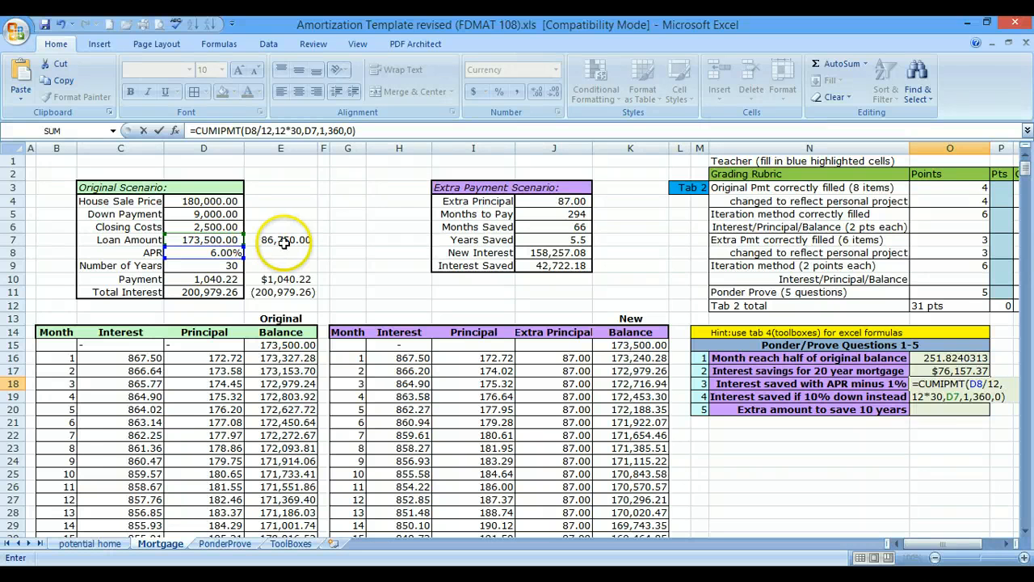
- Reduce the APR by one percentage point in the O18 formula by changing its rate to (D8-.01)/12, and enter it
click(980, 384)
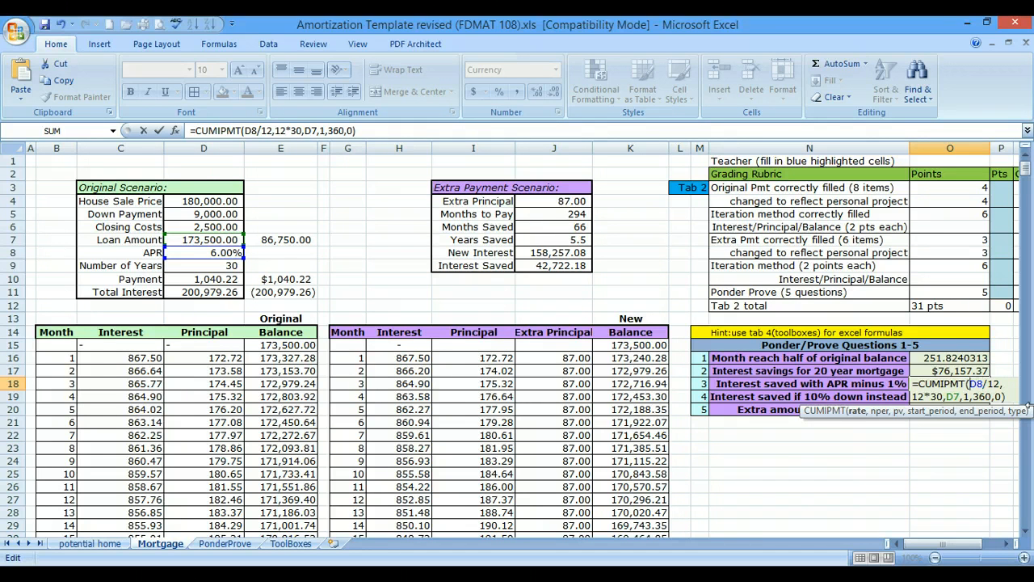
text(()
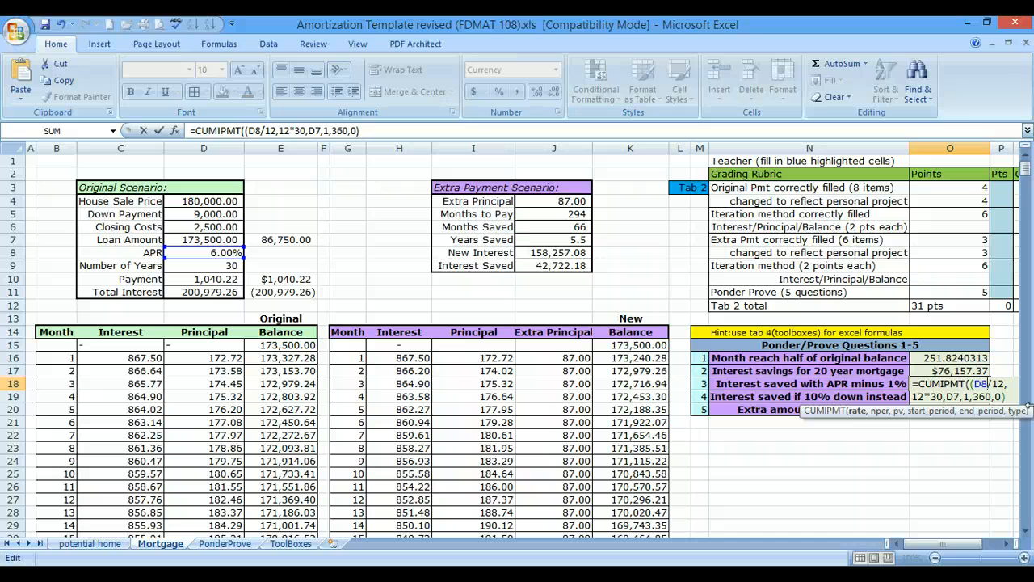
text(-.01)
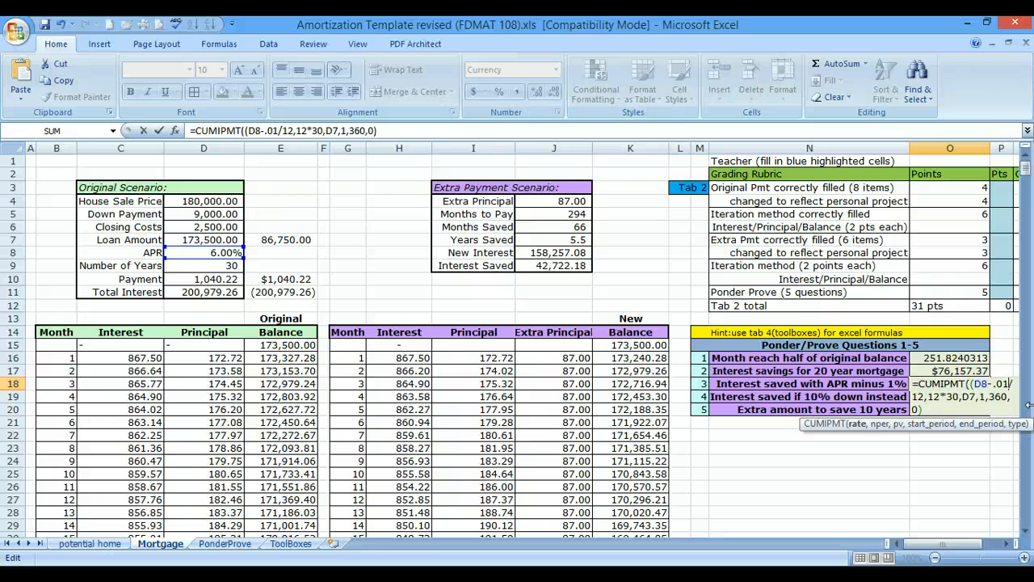
text())
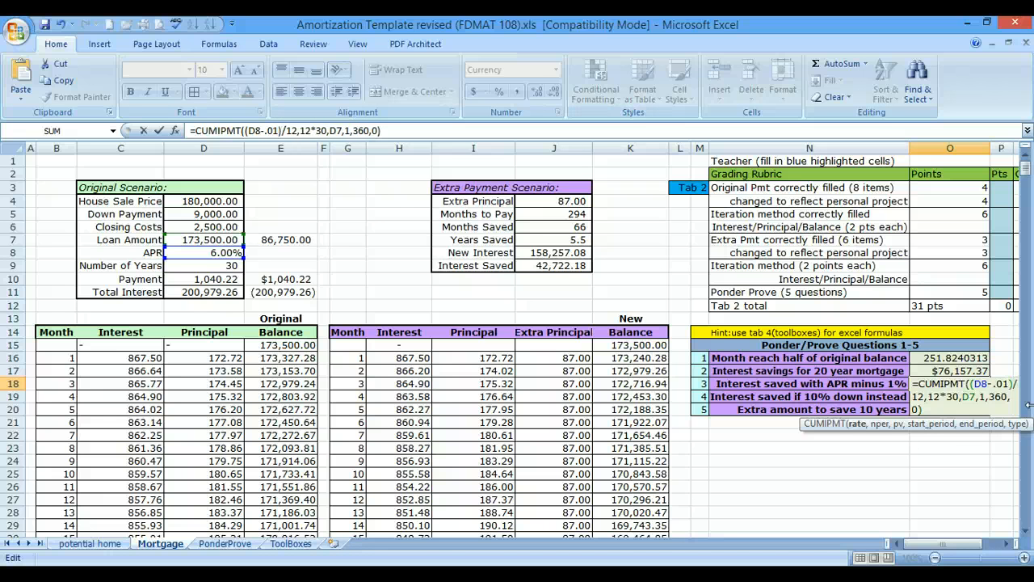
key(Right)
key(Right)
key(Return)
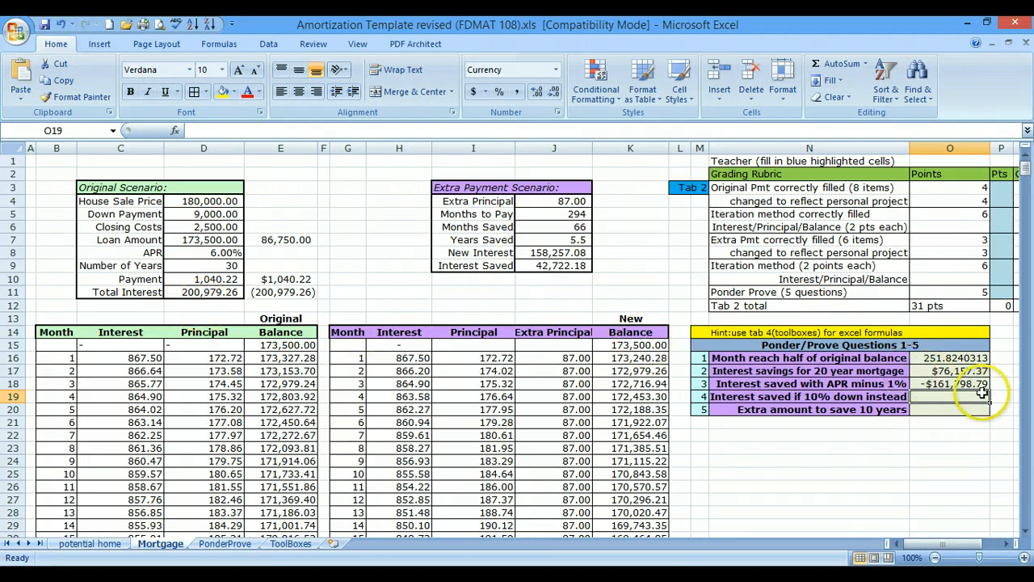
- Add the original total interest D11 to the start of the O18 formula, making it =D11+CUMIPMT((D8-0.01)/12,12*30,D7,1,360,0)
double_click(927, 383)
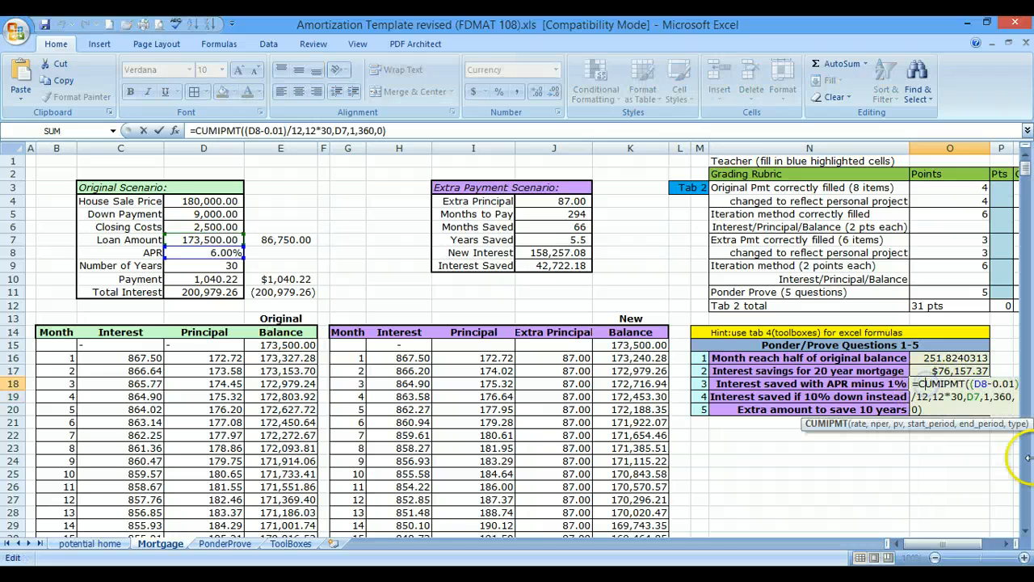
click(918, 385)
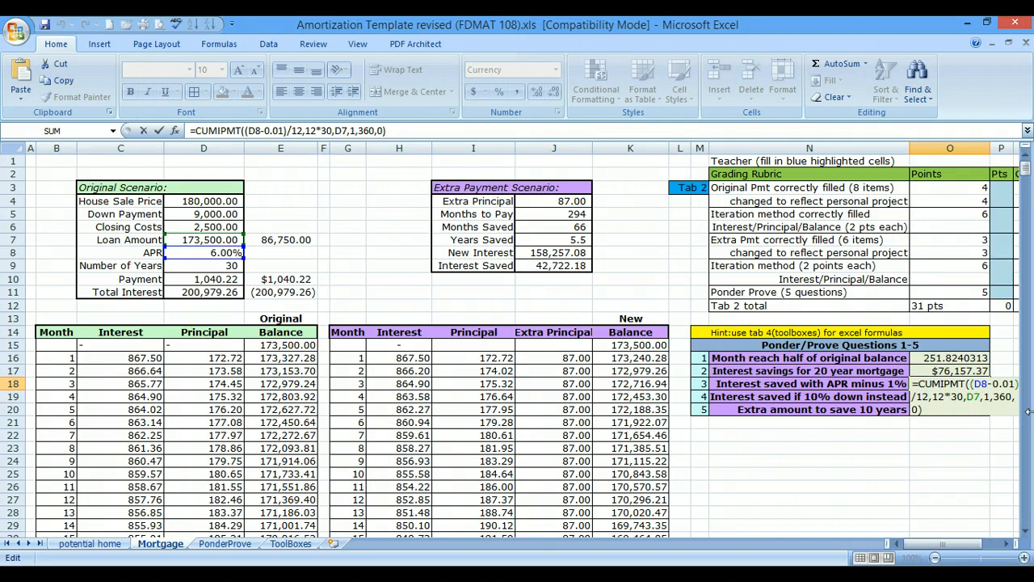
click(211, 292)
text(-)
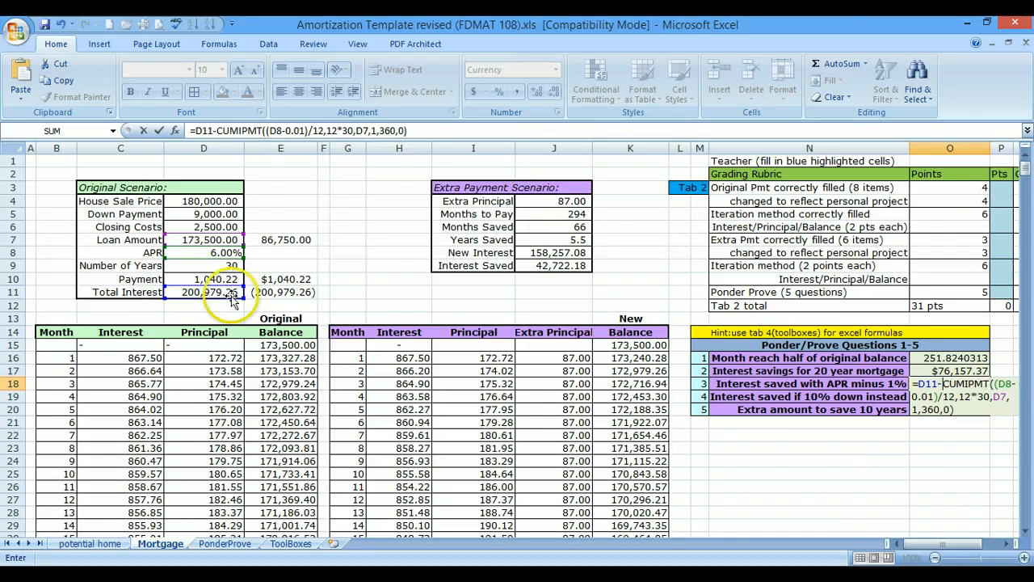
click(937, 384)
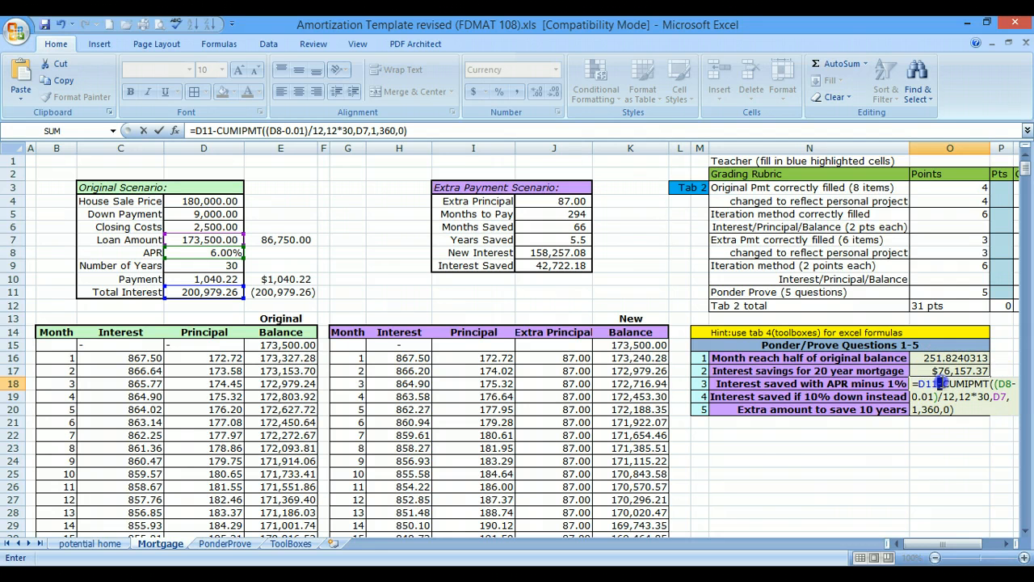
text(+)
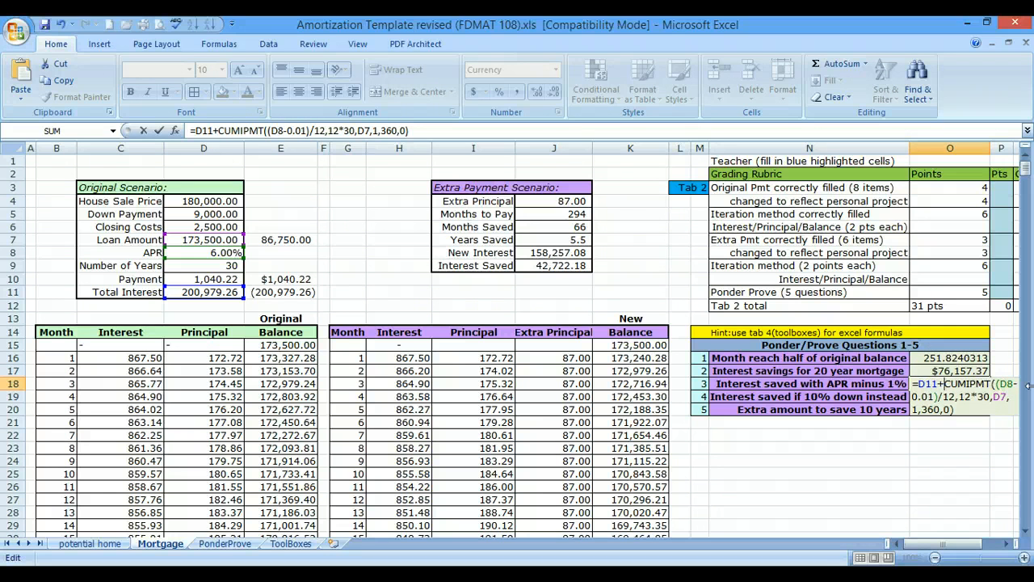
key(Return)
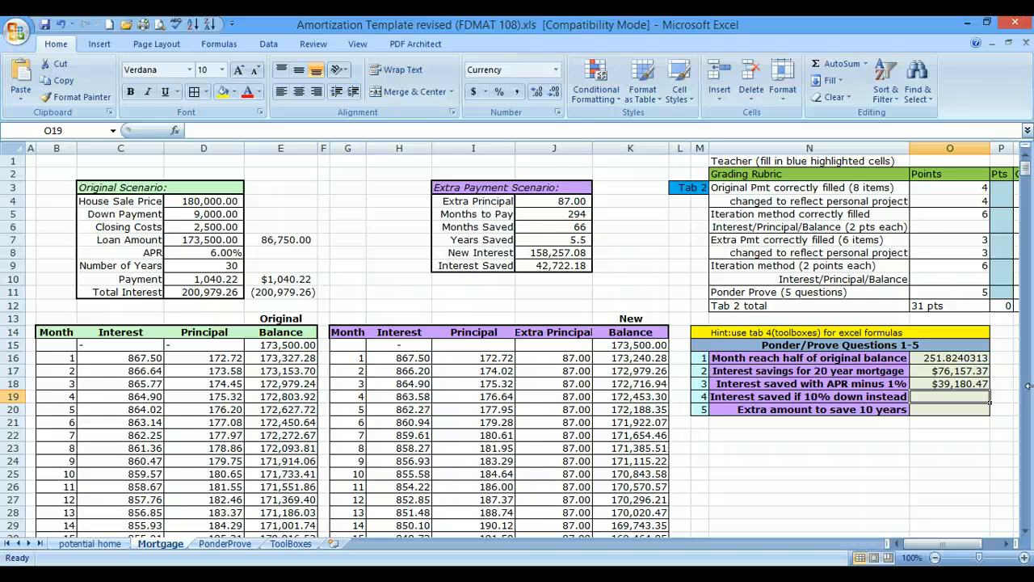
- Review the rate and number-of-periods arguments of the CUMIPMT formula in O18
double_click(968, 383)
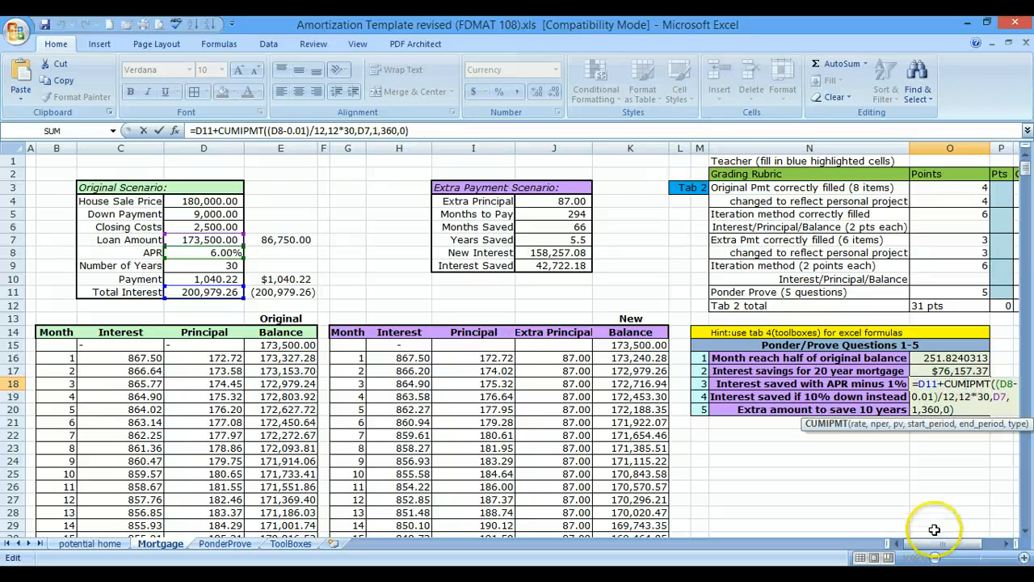
click(999, 382)
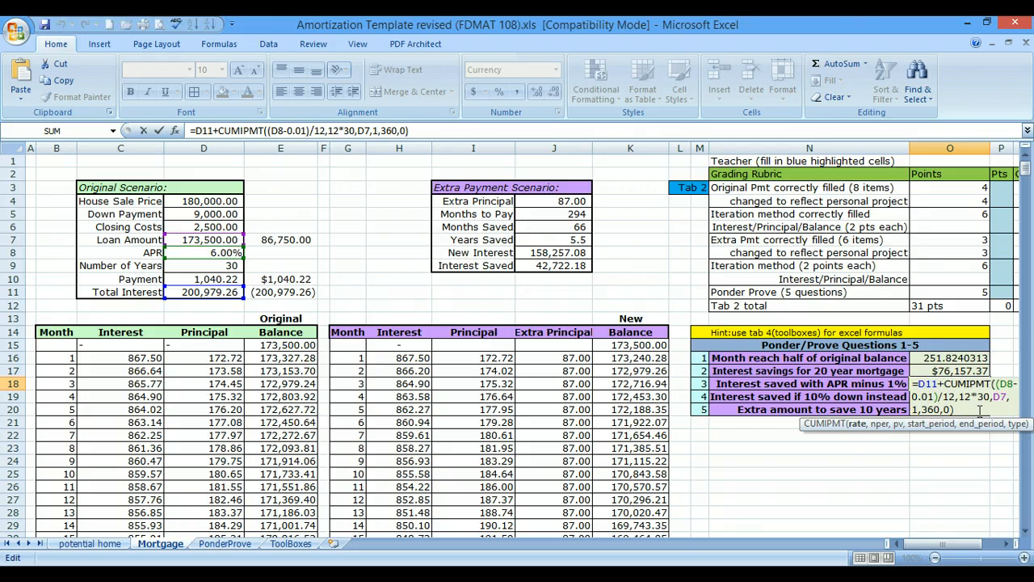
click(940, 396)
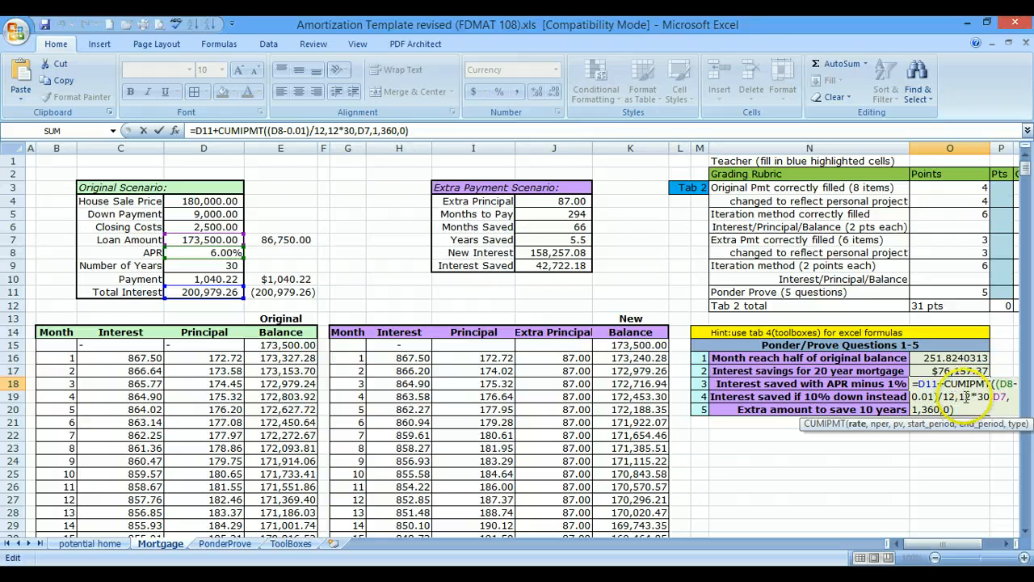
click(966, 396)
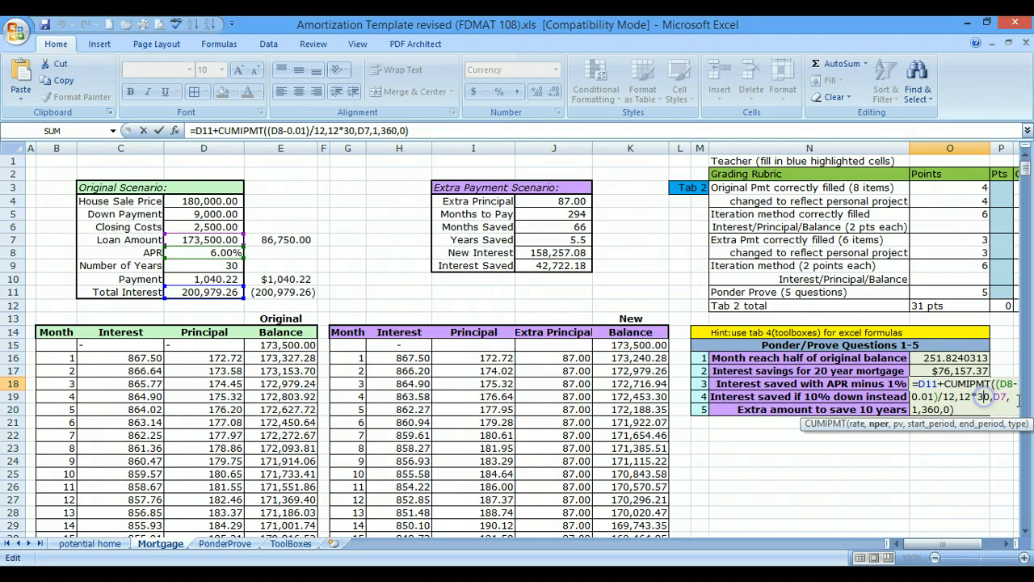
key(Return)
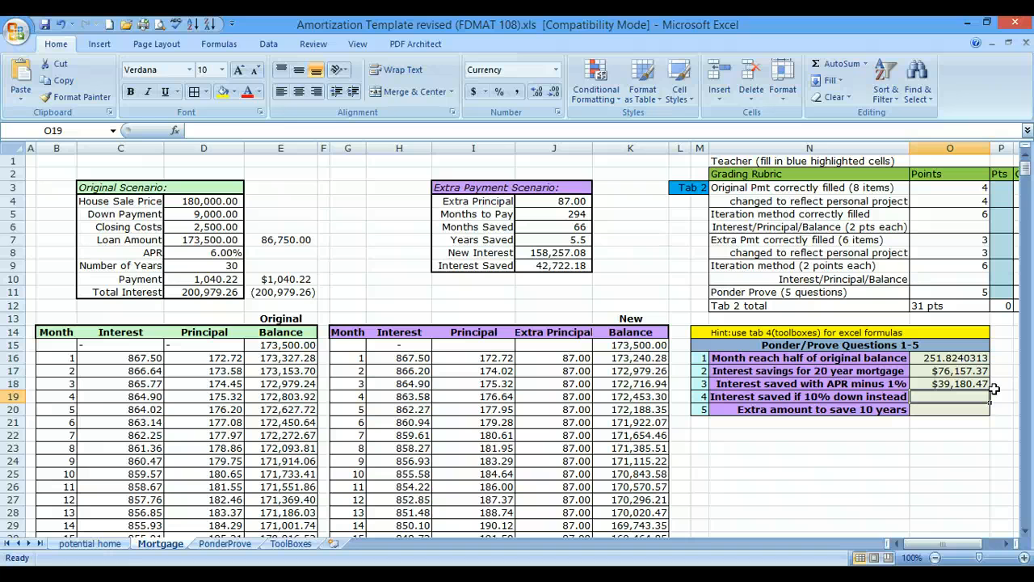
- Start the O19 formula with original total interest D11 plus CUMIPMT, using monthly rate D8/12 and 12*D9 periods
text(=)
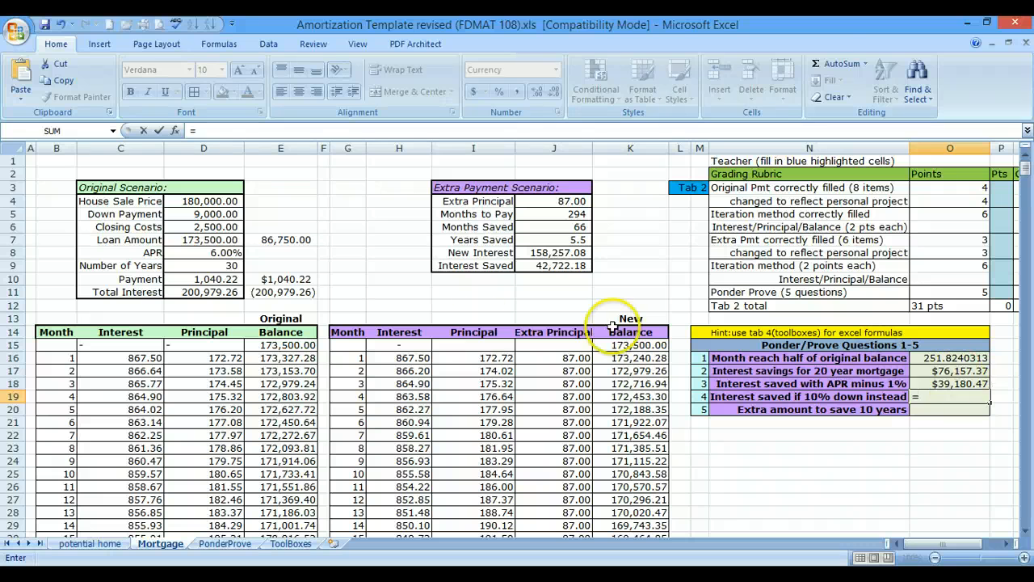
click(186, 292)
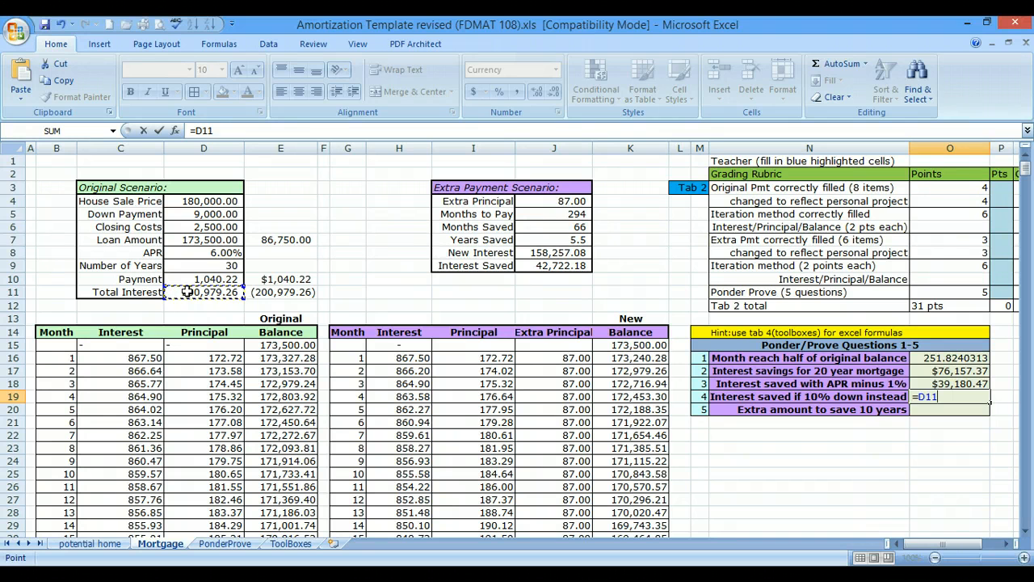
text(+cumi)
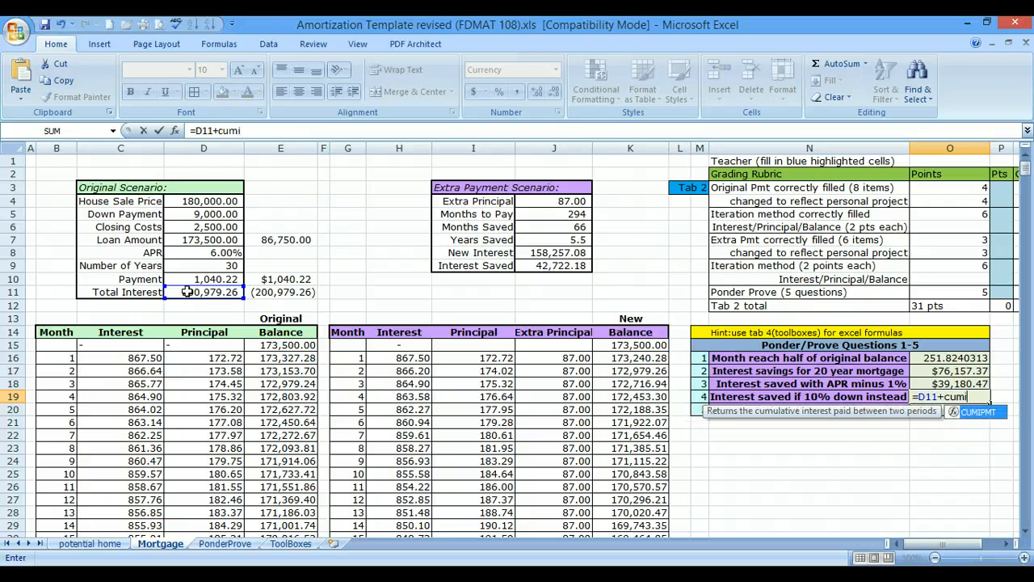
key(Tab)
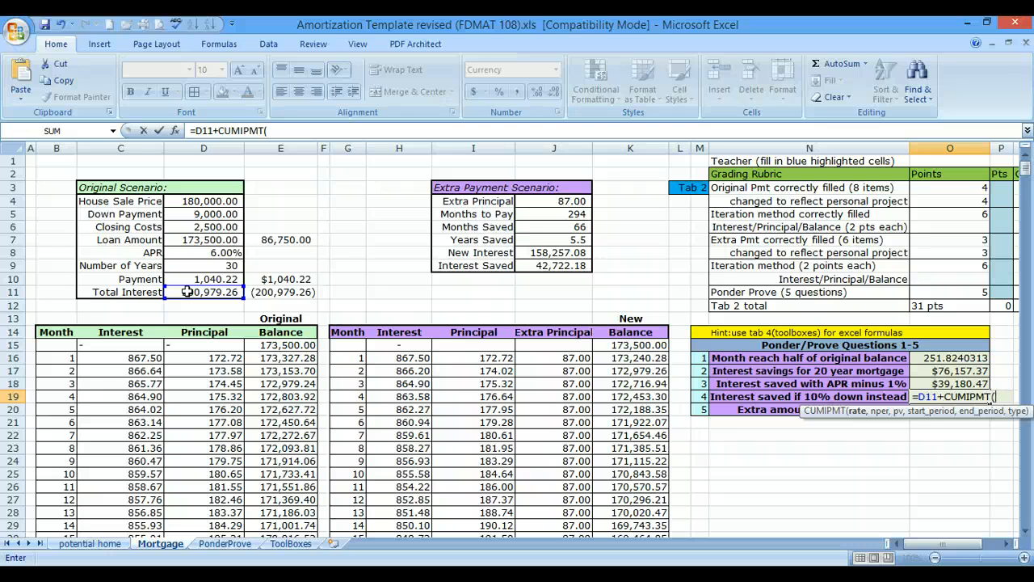
click(202, 252)
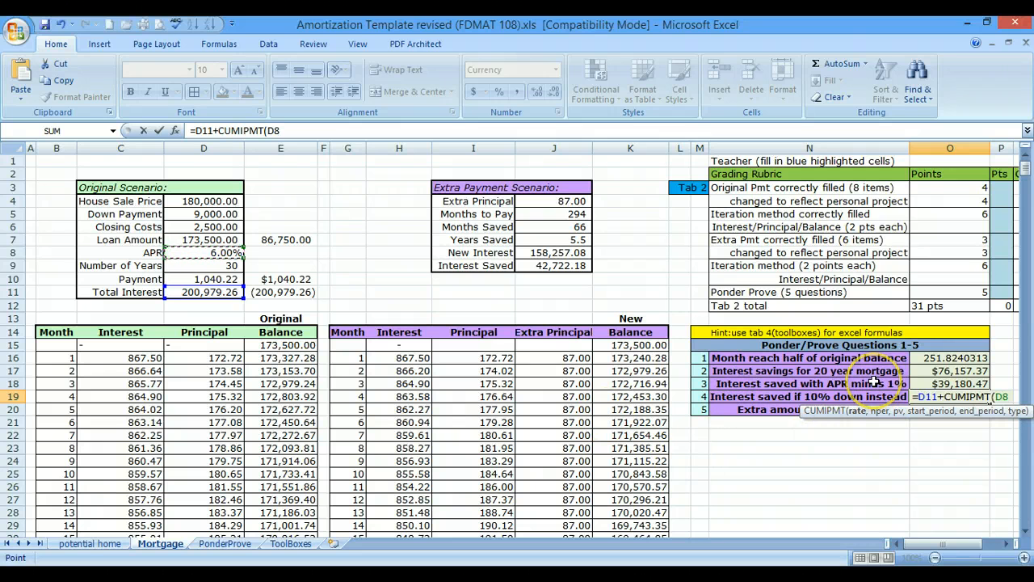
text(/12,)
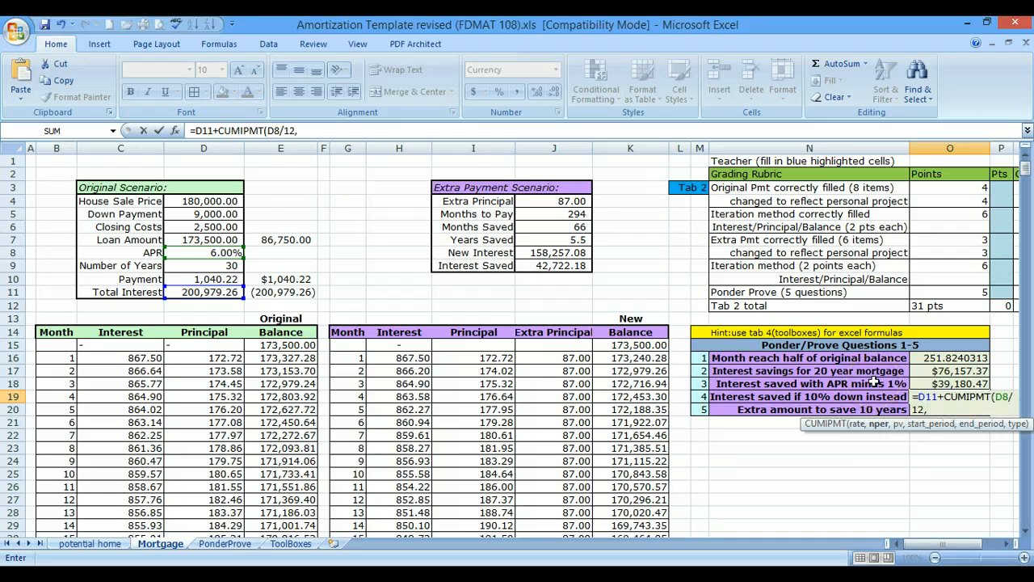
text(12)
text(*)
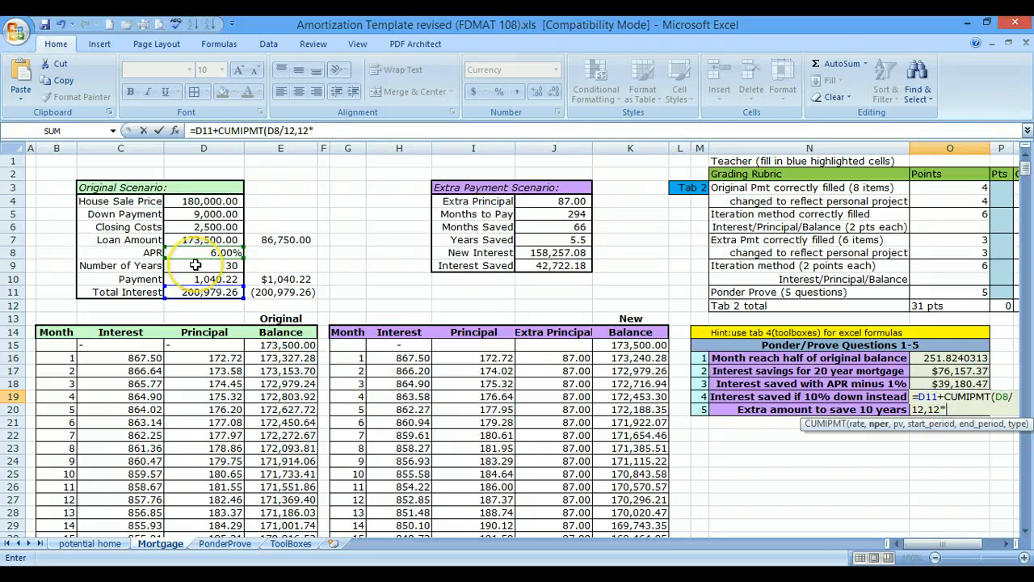
click(195, 265)
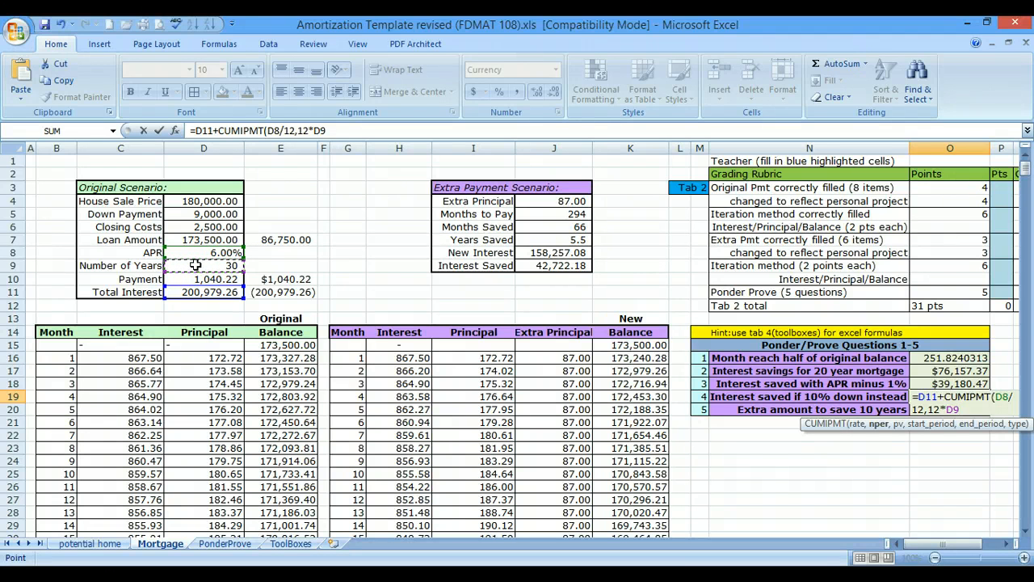
text(,)
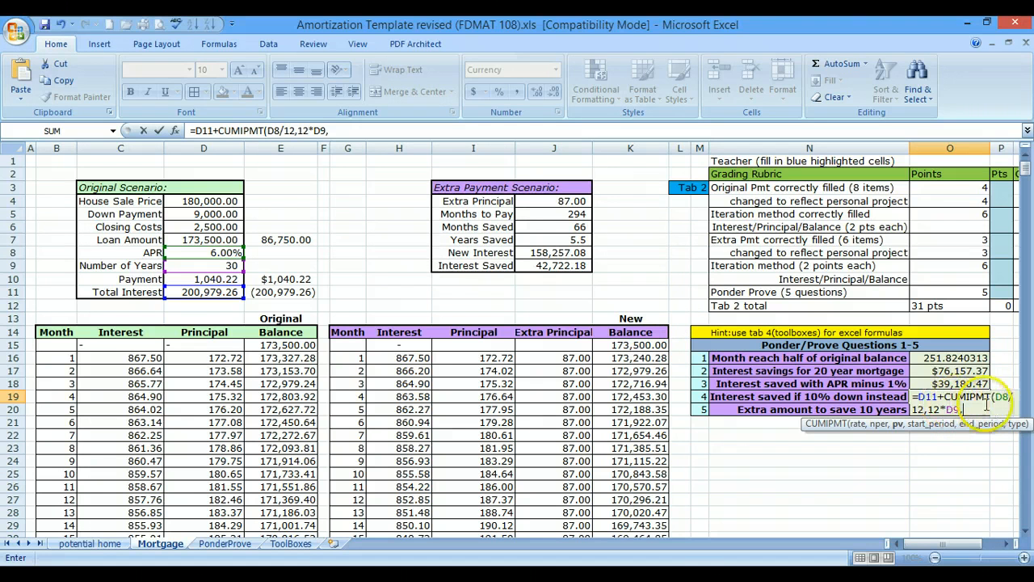
- Set the present value in the O19 formula to the loan with 10% down plus closing costs, D4-.1*D4+D6
click(200, 201)
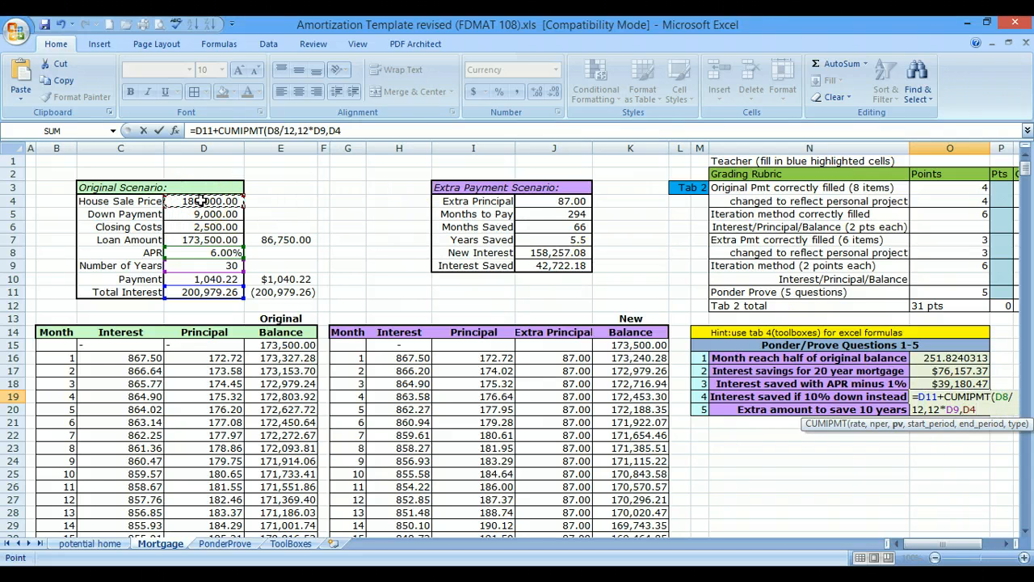
text(-.1*)
click(200, 201)
text(+)
click(201, 229)
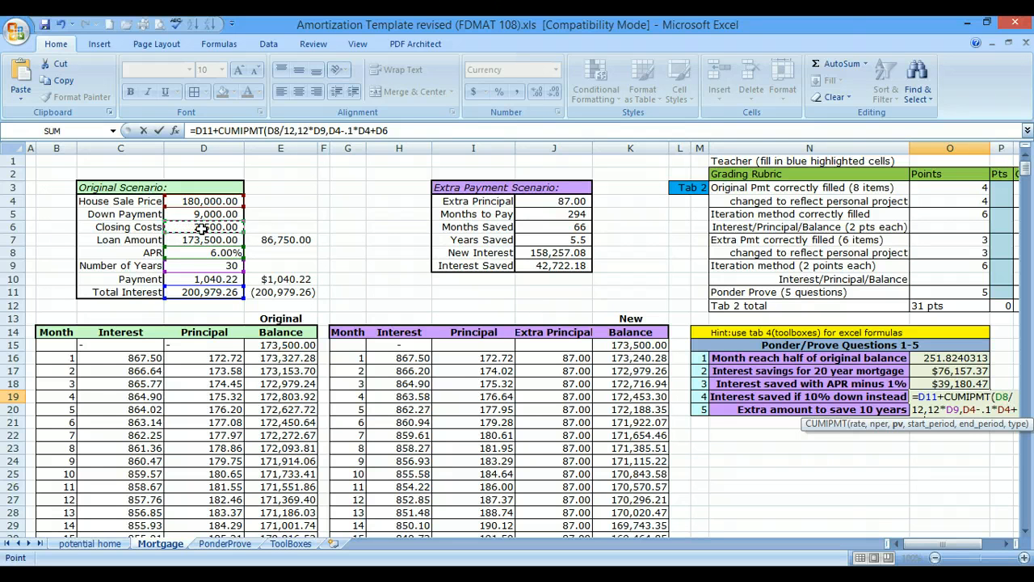
text(,)
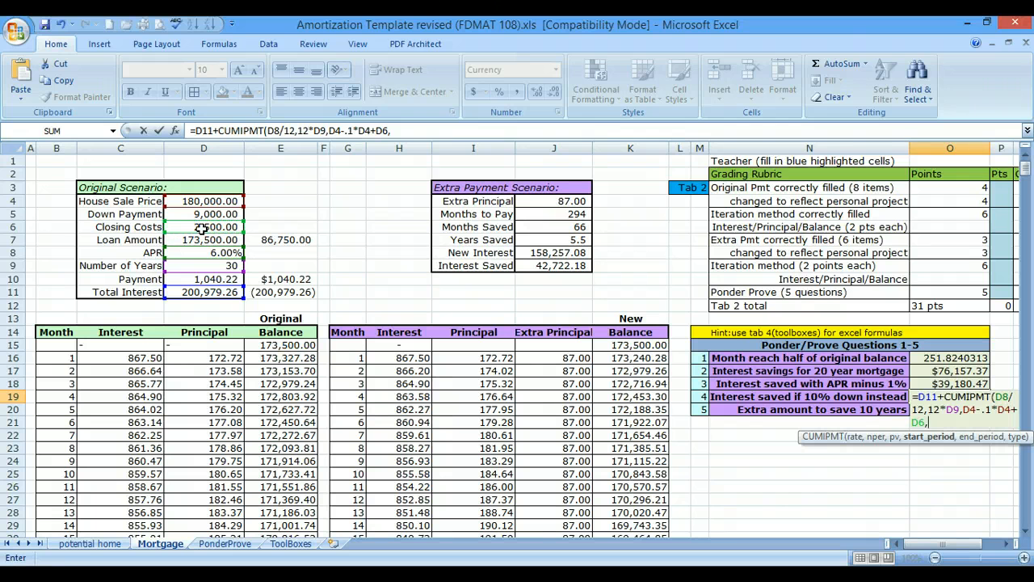
- Finish the O19 formula with start period 1, end period 360 and type 0, and enter it
text(1,)
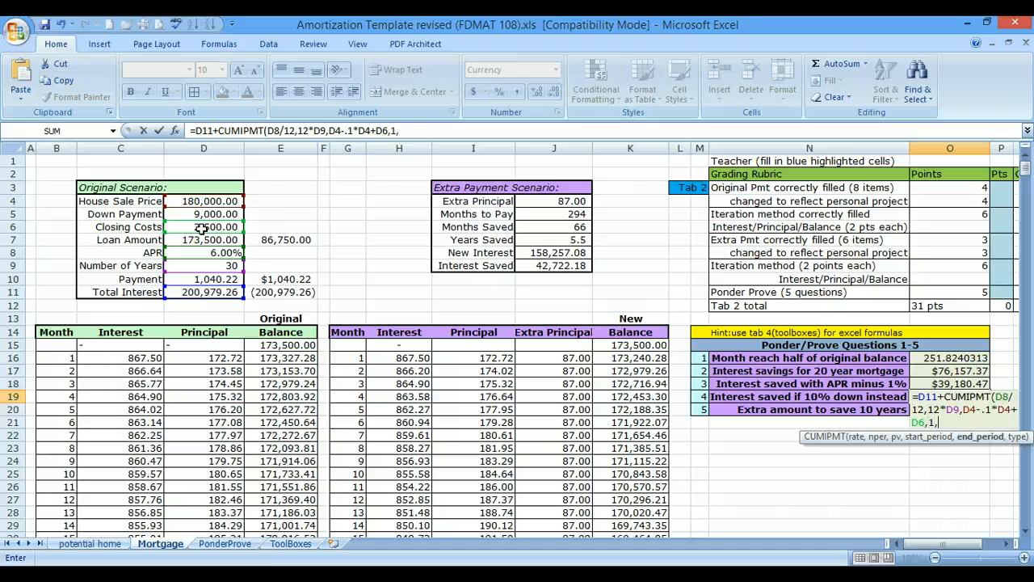
text(360)
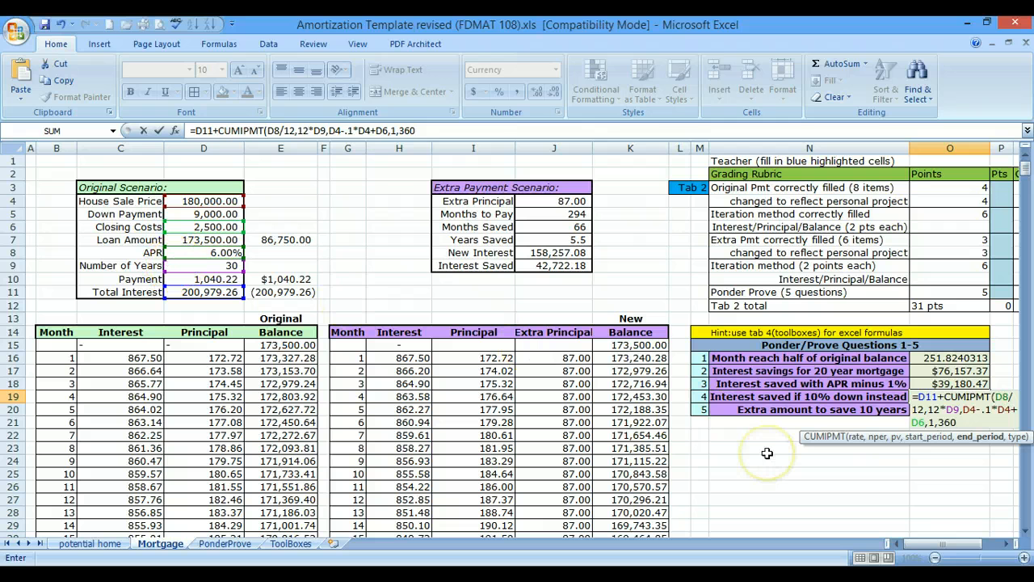
text(,)
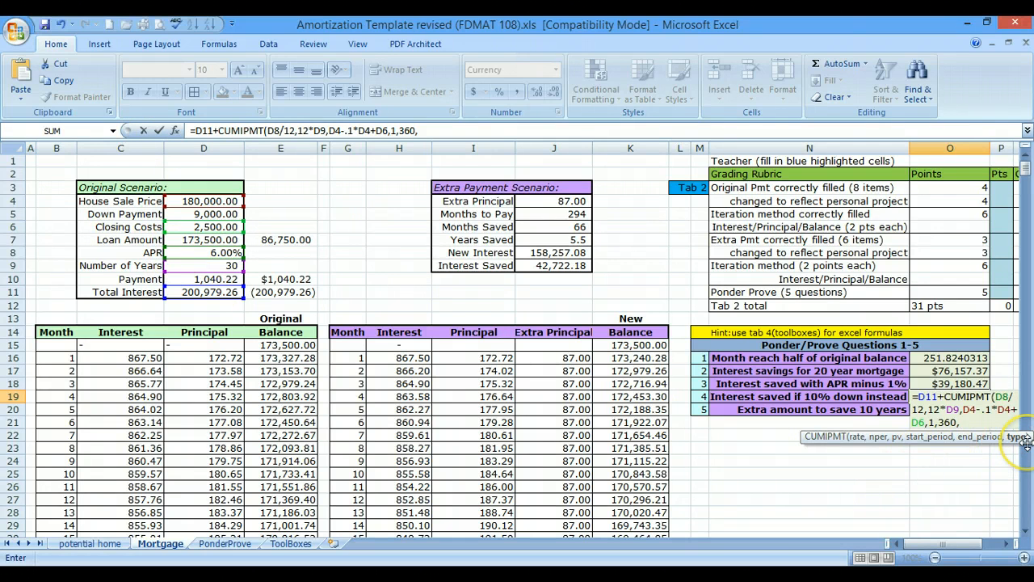
text(0))
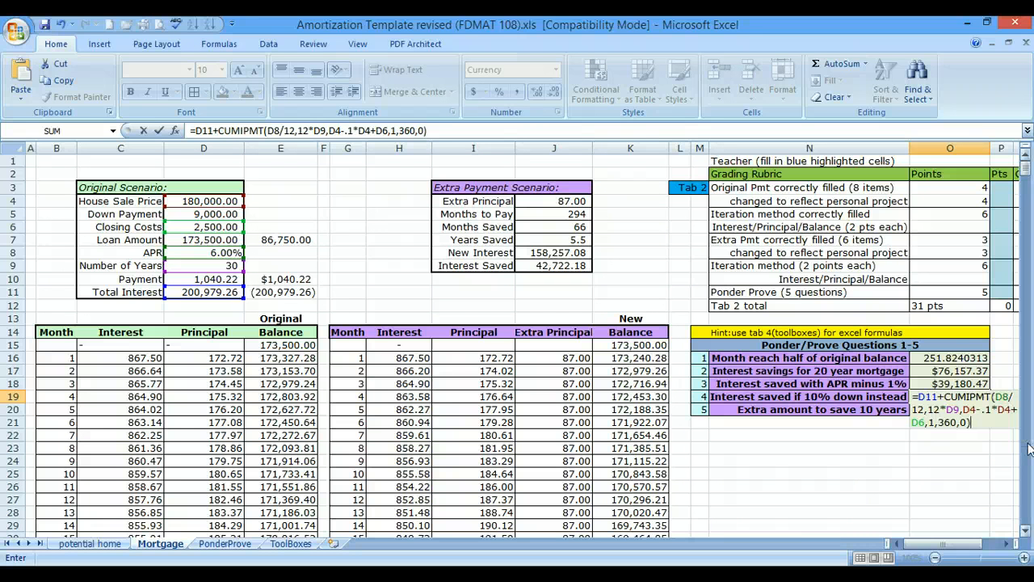
key(Return)
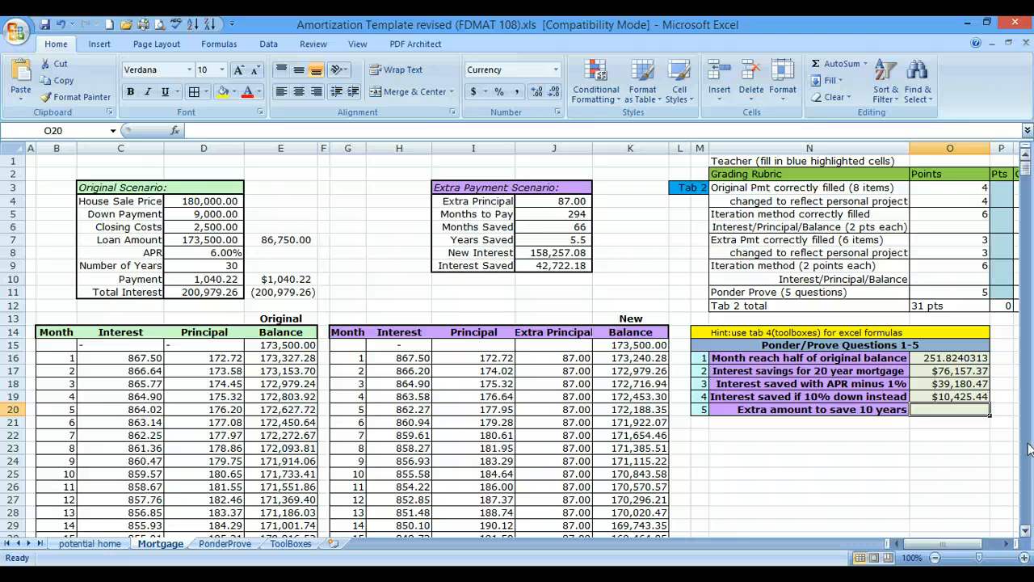
- Start a PMT formula in O20 with monthly rate D8/12 and 12*20 periods
text(=)
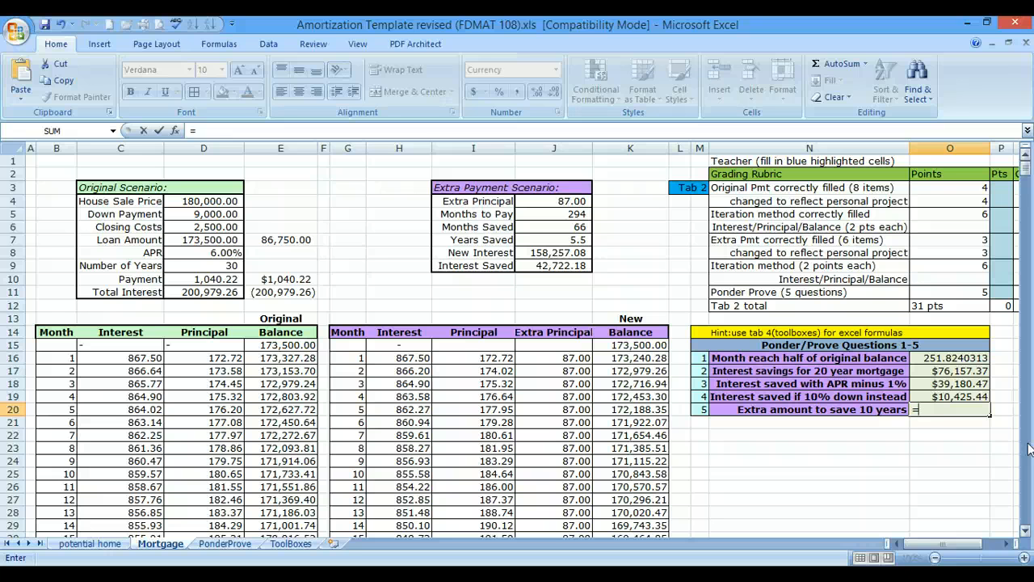
text(pmt()
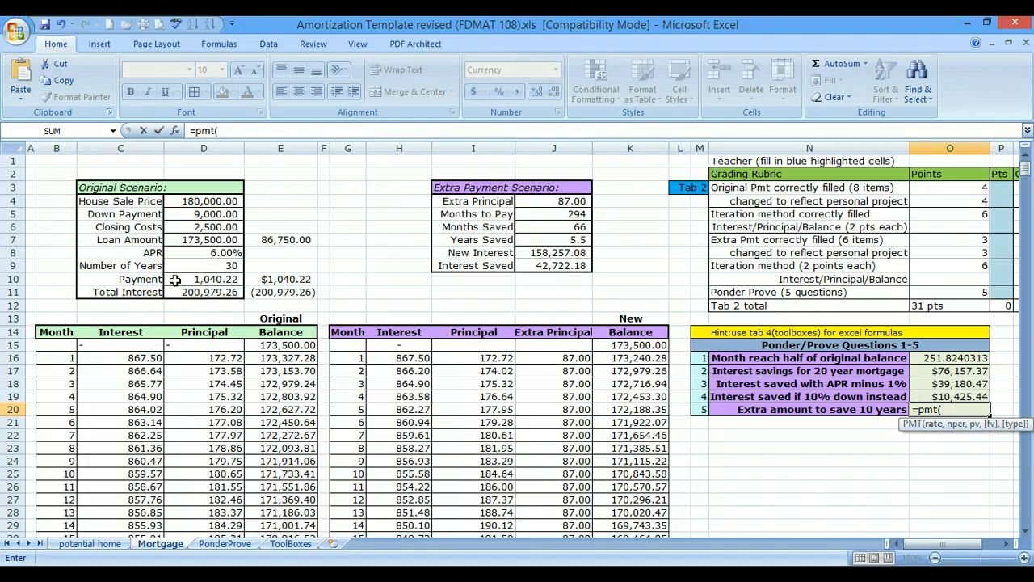
click(198, 253)
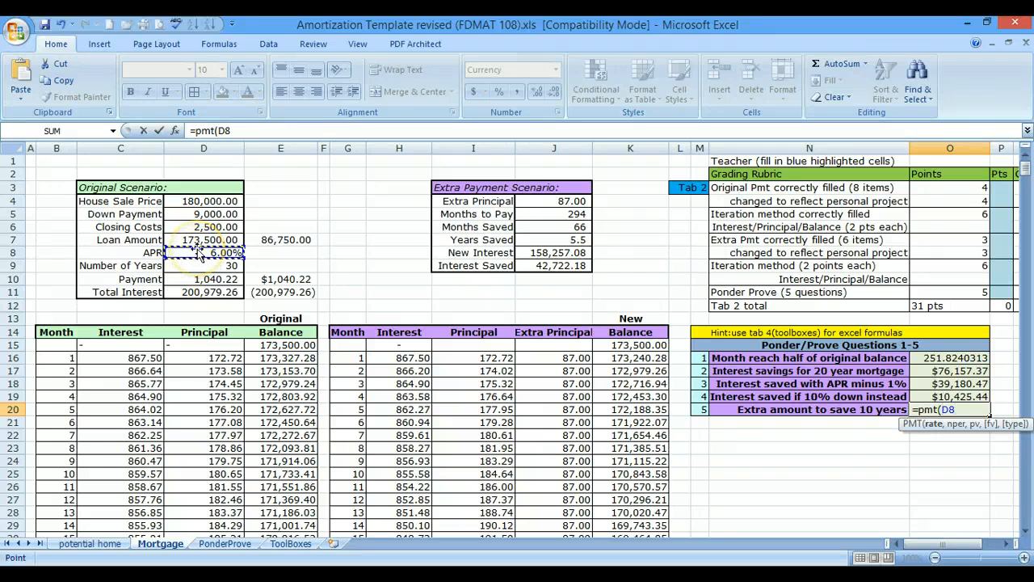
text(/12)
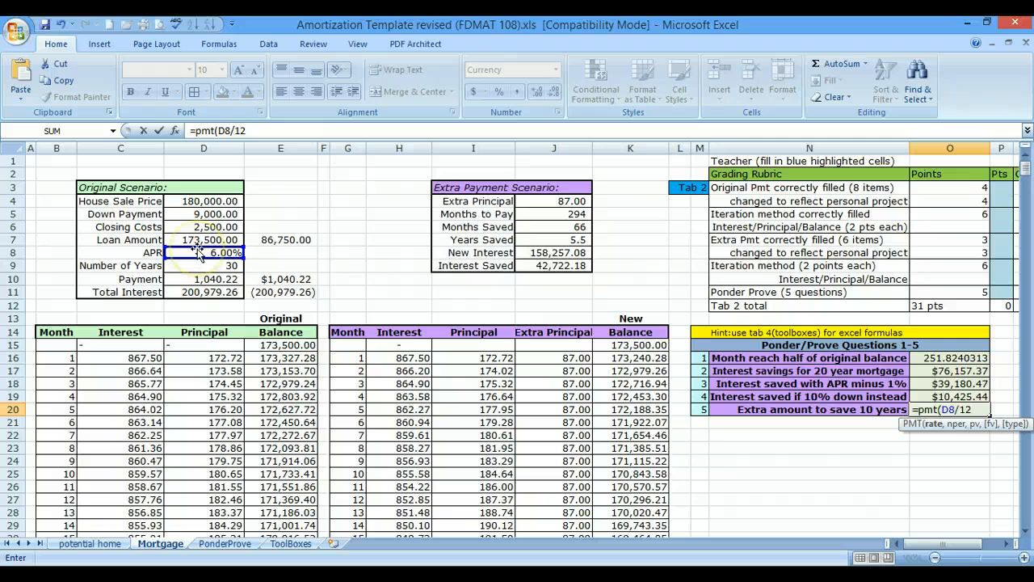
text(,)
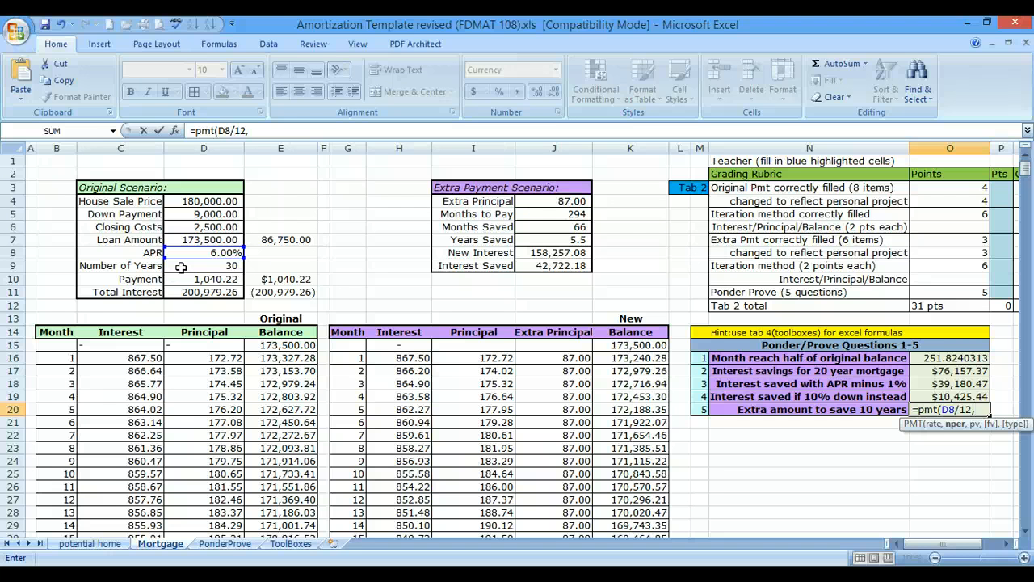
click(212, 267)
text(12*20)
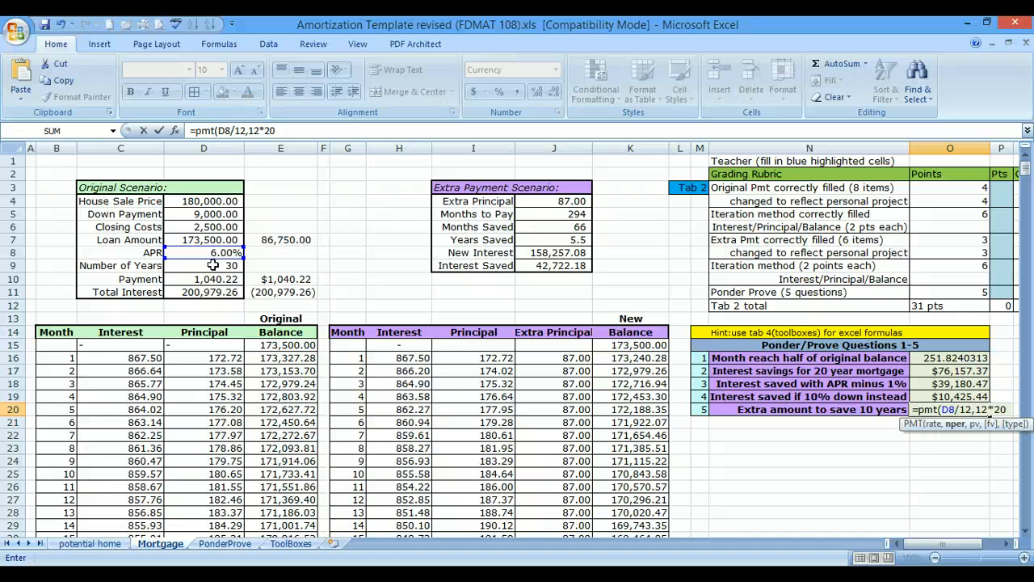
- Set the present value in the O20 PMT formula to loan amount D7, close the formula and enter it
text(,)
click(199, 240)
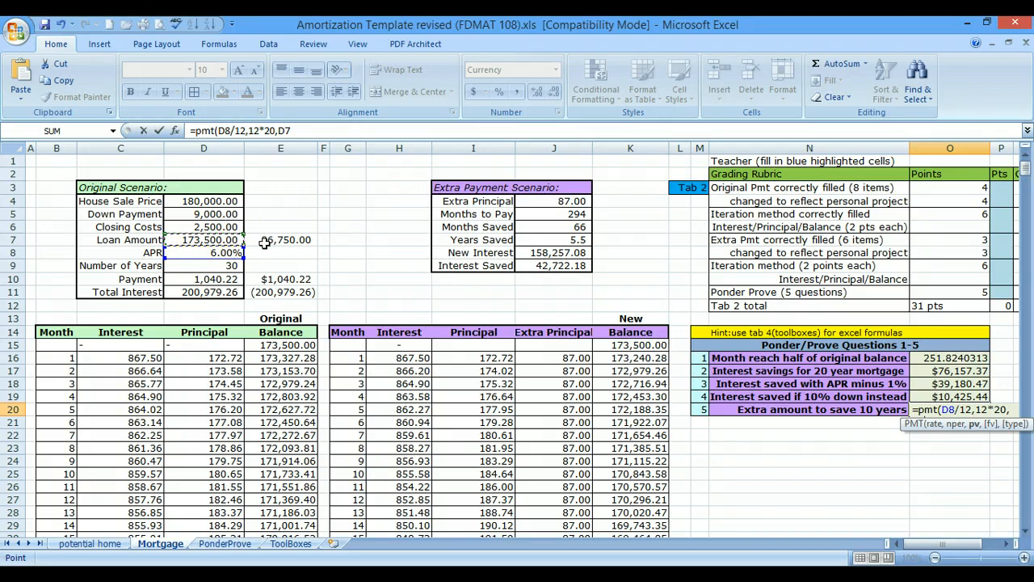
text(,)
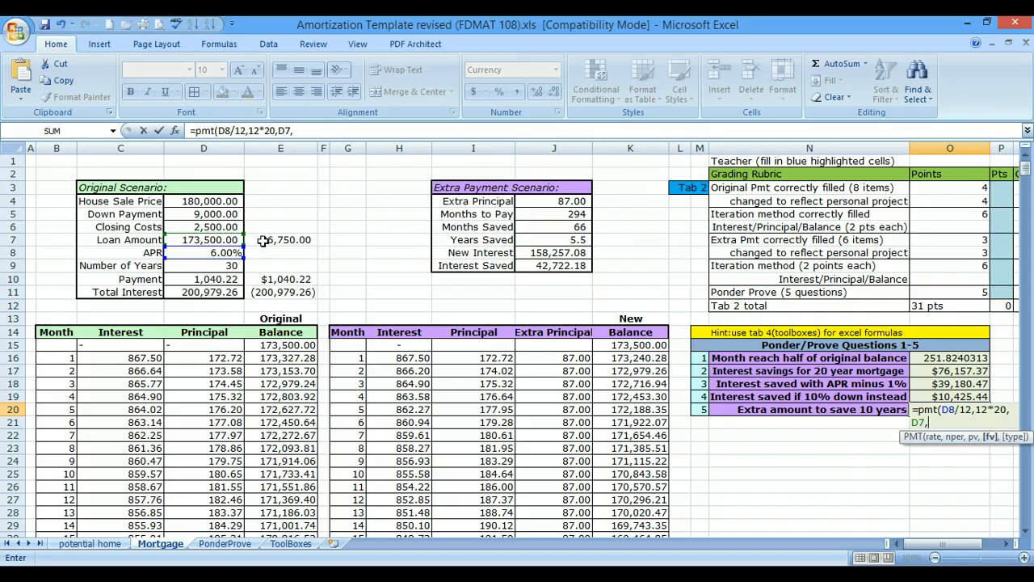
key(BackSpace)
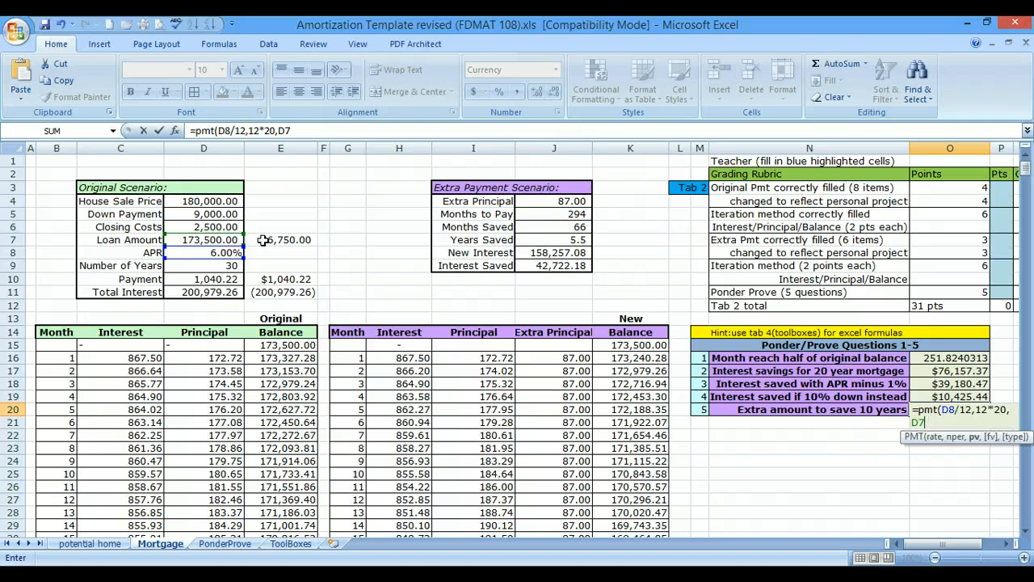
text())
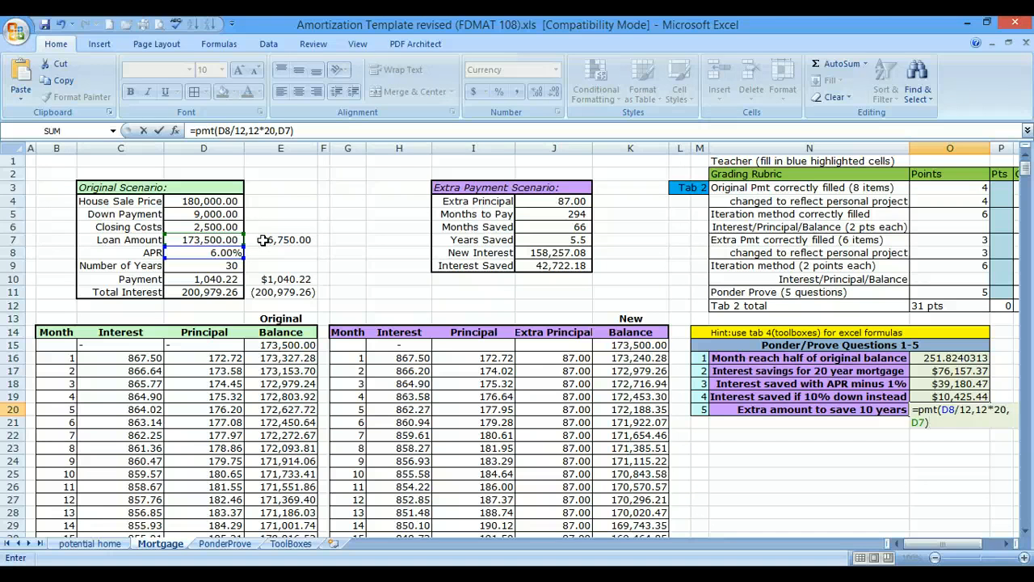
key(Return)
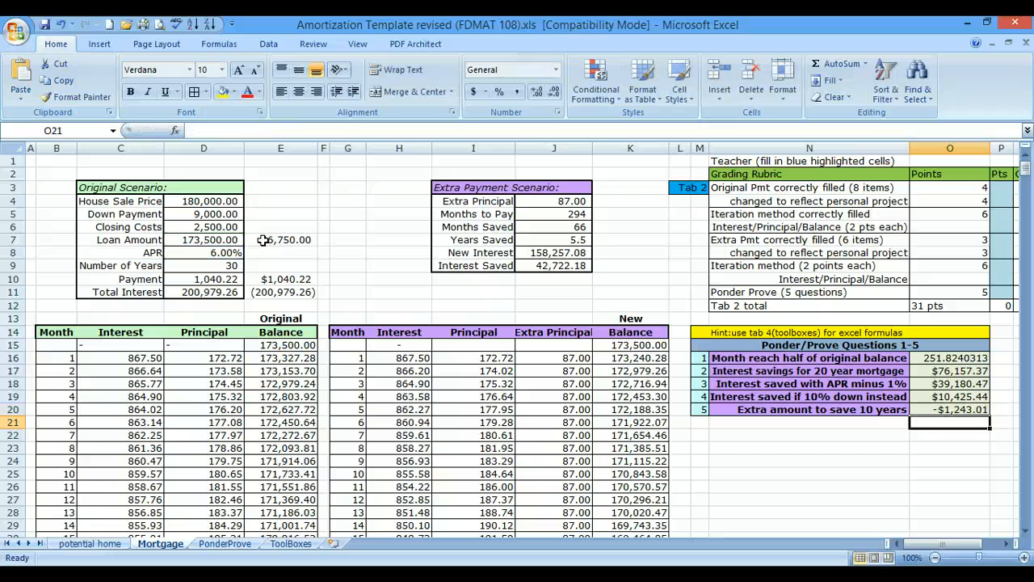
- Put a minus sign before PMT in the O20 formula so the payment is negated
double_click(931, 413)
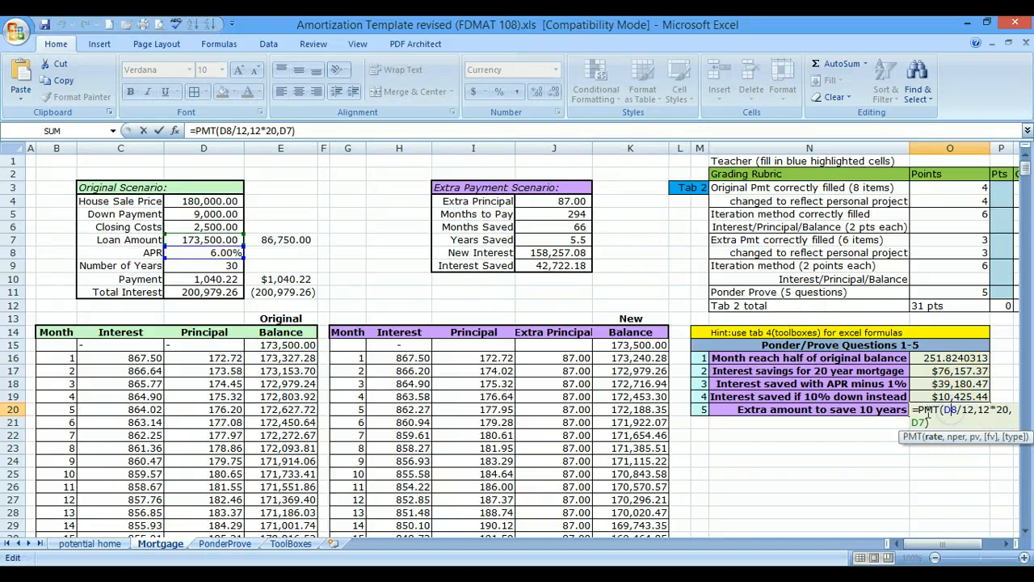
click(918, 410)
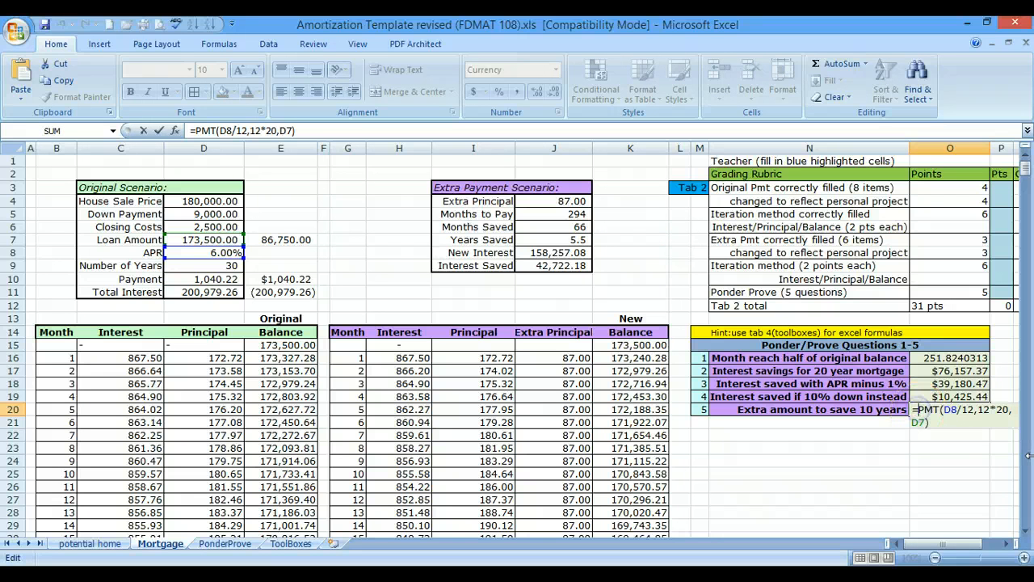
text(-)
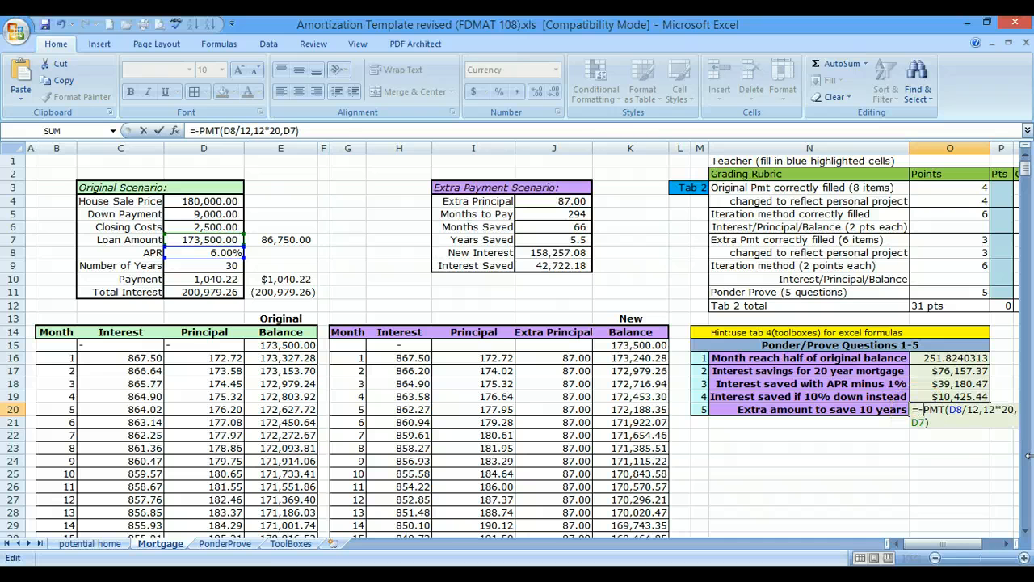
key(Return)
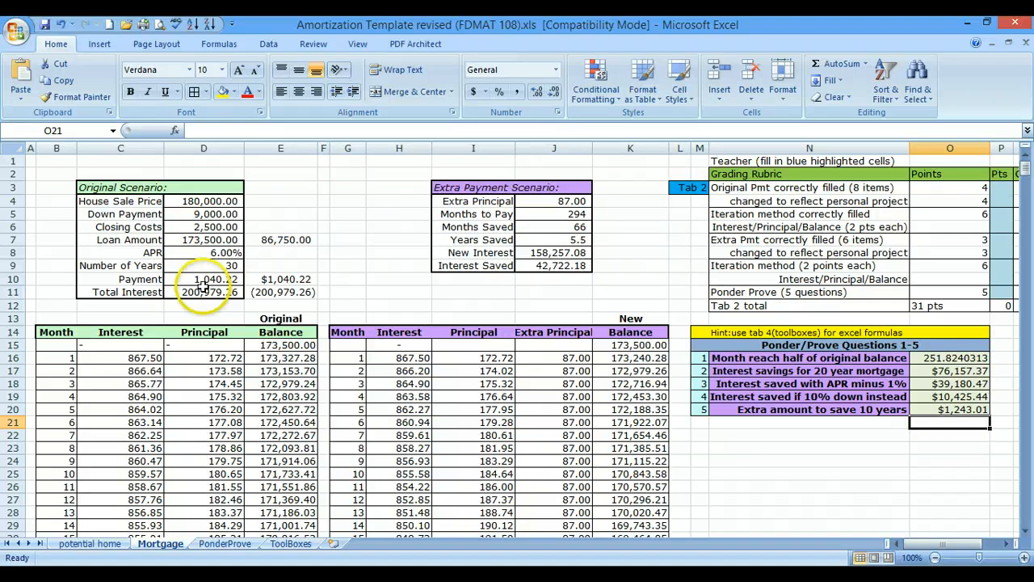
- Subtract the original payment D10 at the end of the O20 formula and enter it
double_click(968, 409)
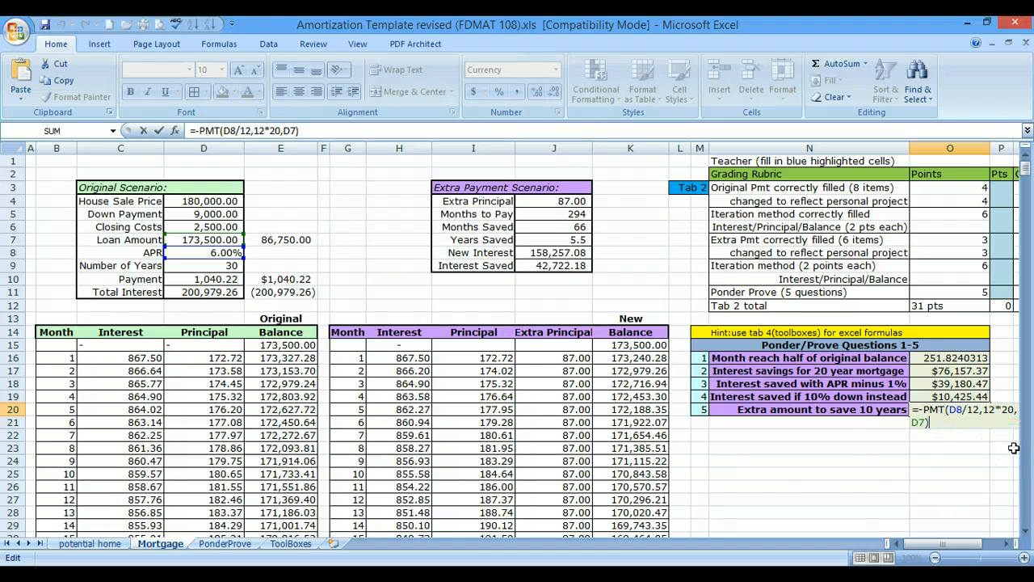
text(-)
click(216, 279)
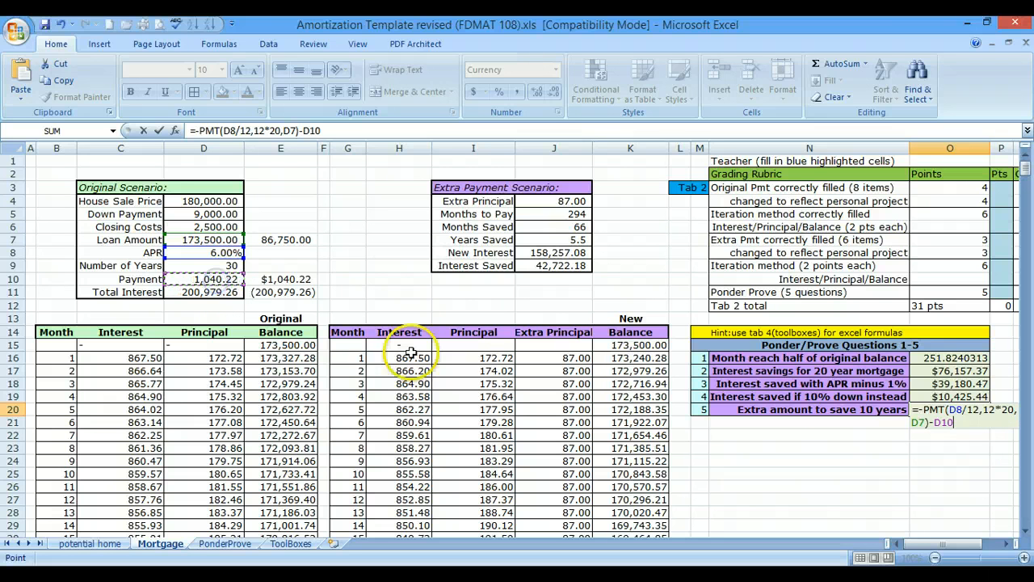
key(Return)
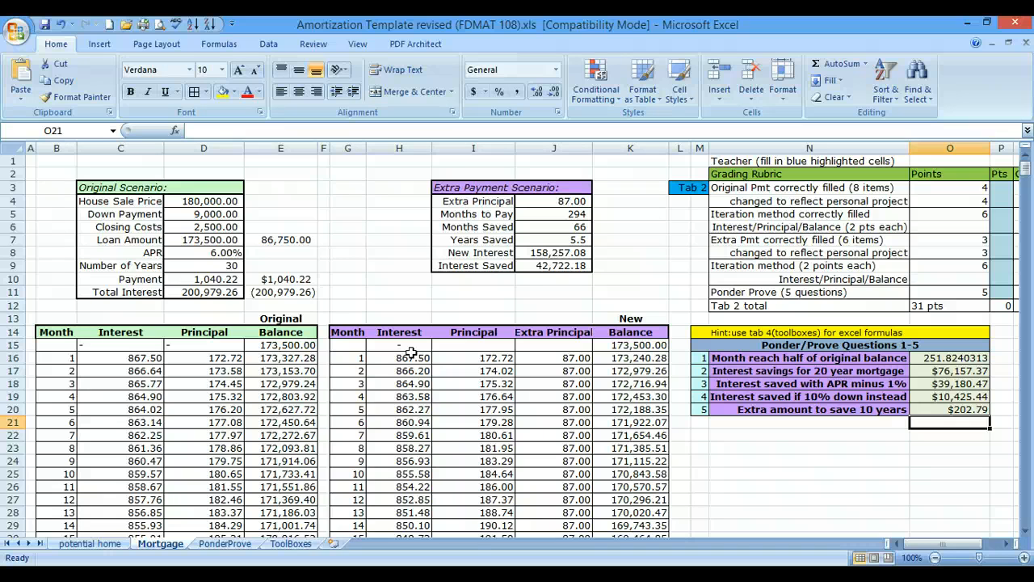
- Review the CUMIPMT formula for the 20-year mortgage interest savings in O17
key(Up)
key(Up)
key(Up)
key(Up)
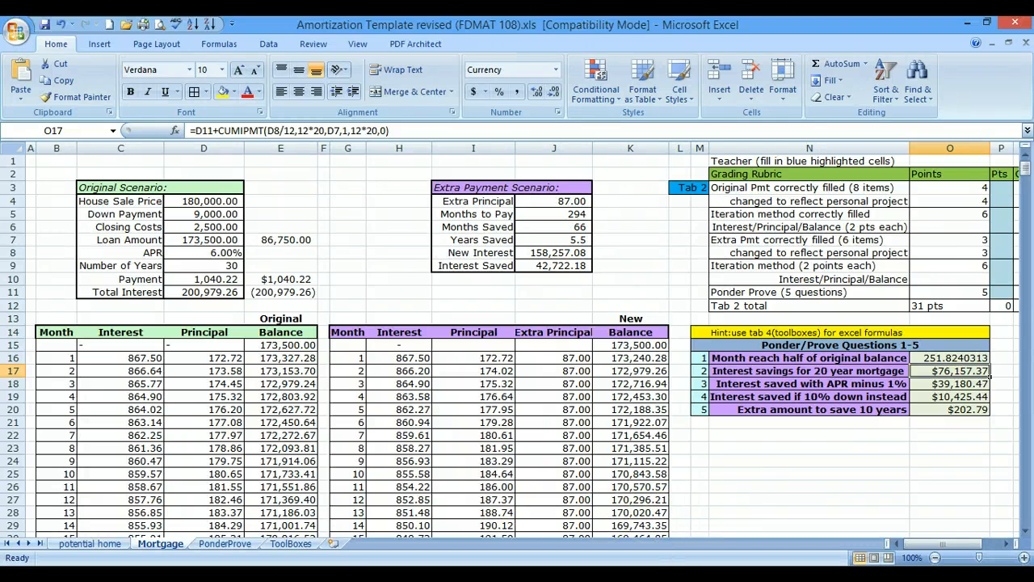
mouse_move(260, 575)
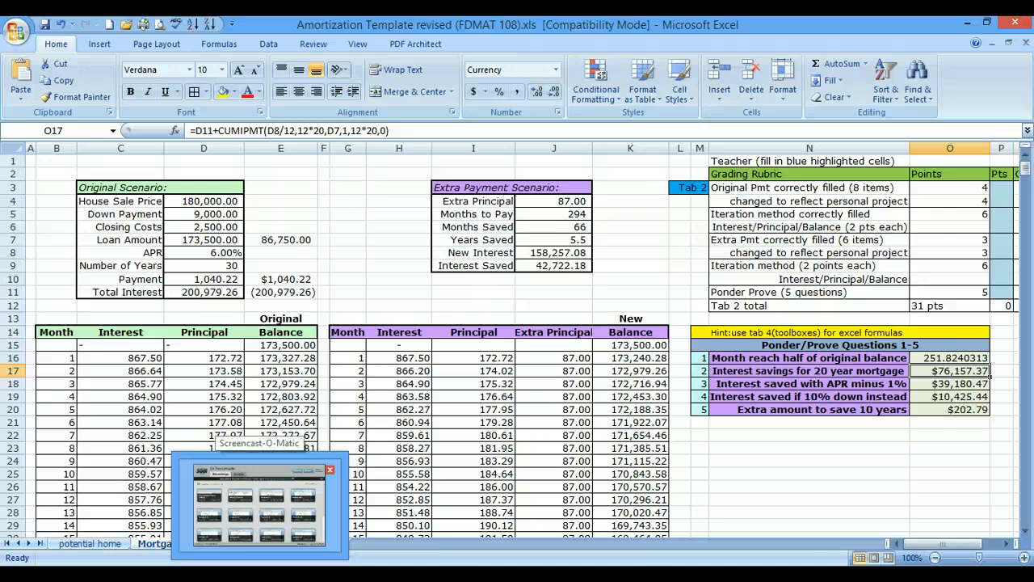
click(258, 501)
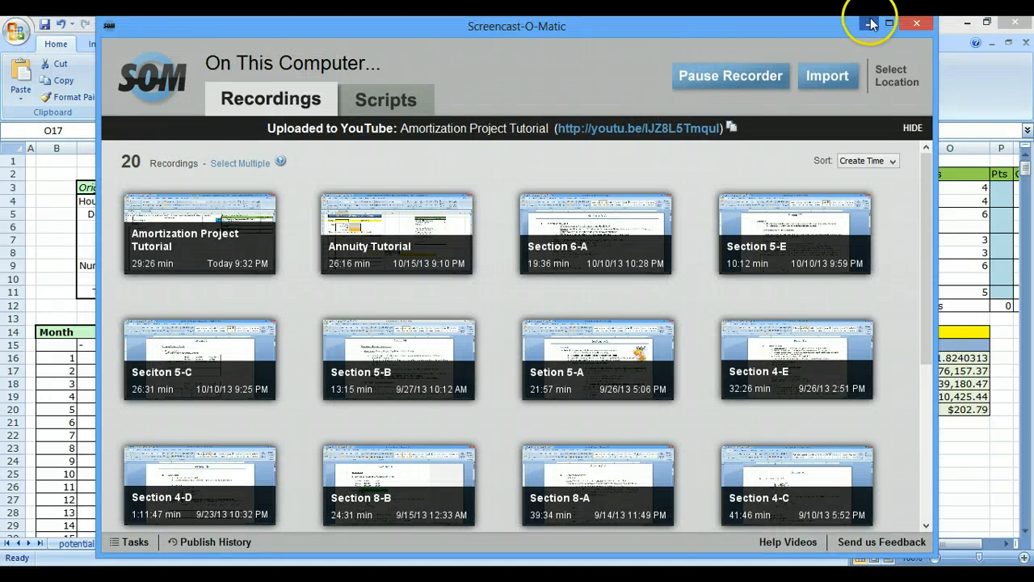